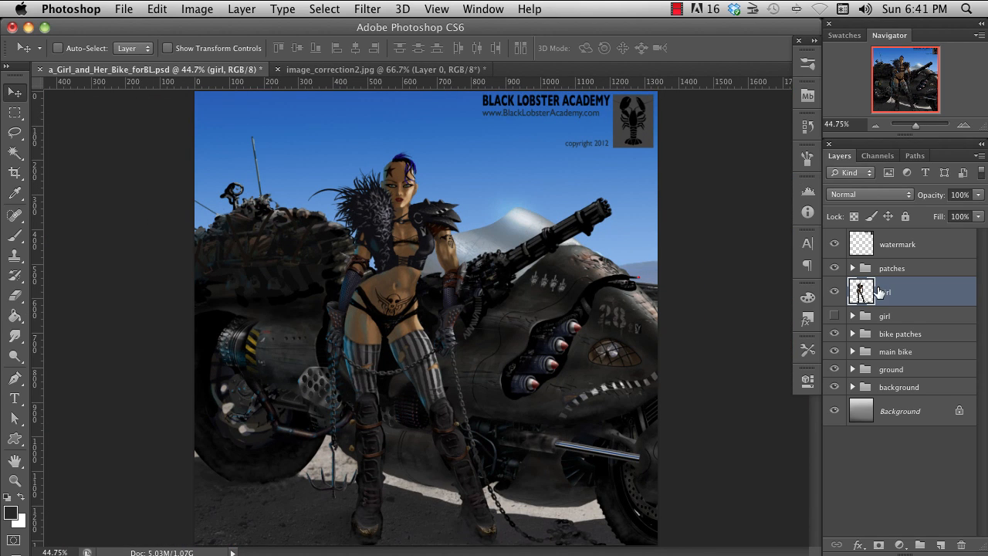
Toggle the girl layer's visibility off and on, and select the girl layer.
click(923, 271)
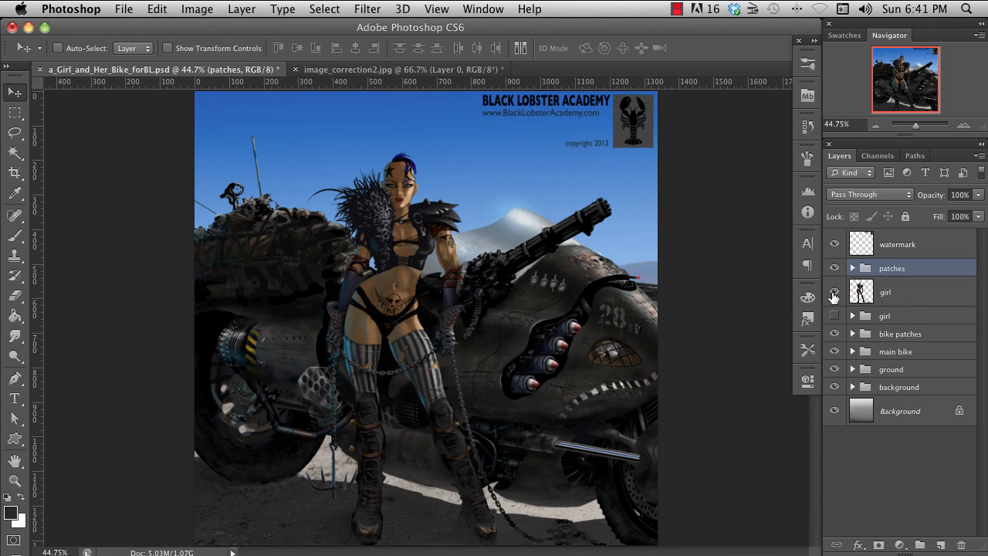
click(834, 292)
click(835, 292)
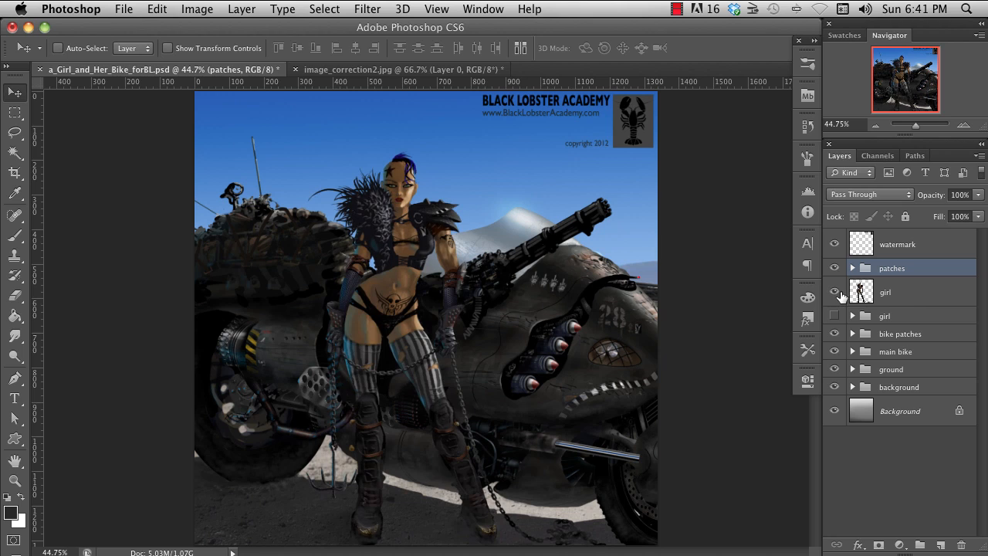
click(909, 293)
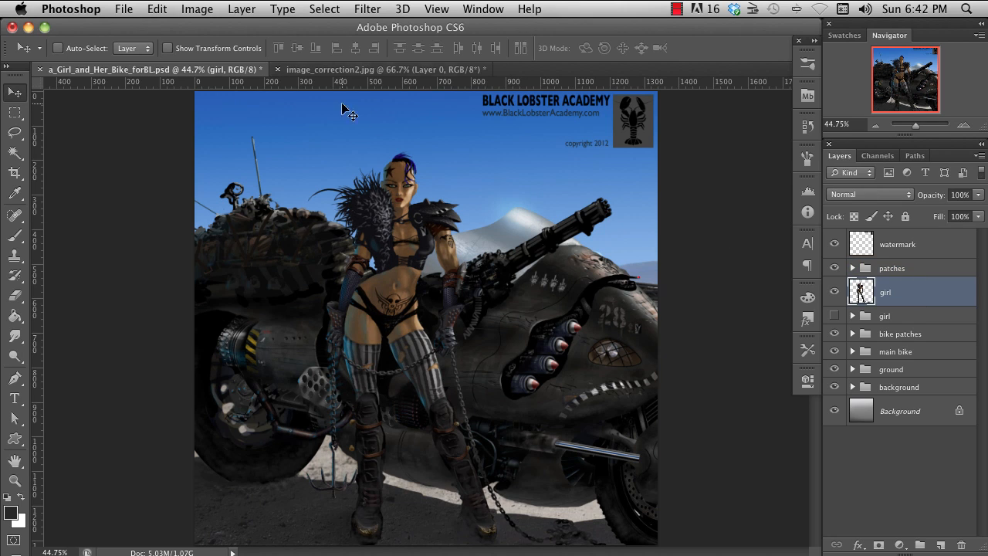
Rotate the girl layer 180° and undo the rotation.
click(158, 9)
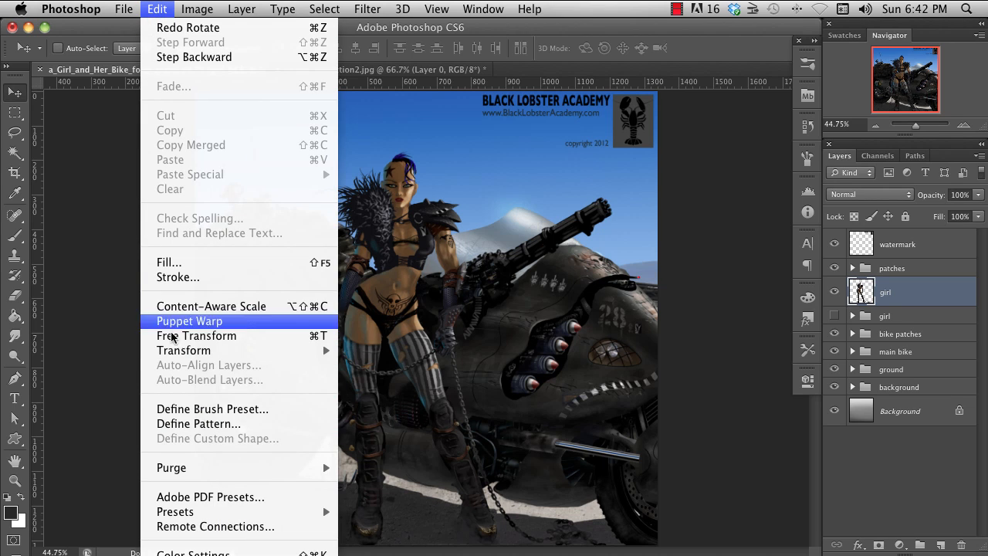
mouse_move(192, 351)
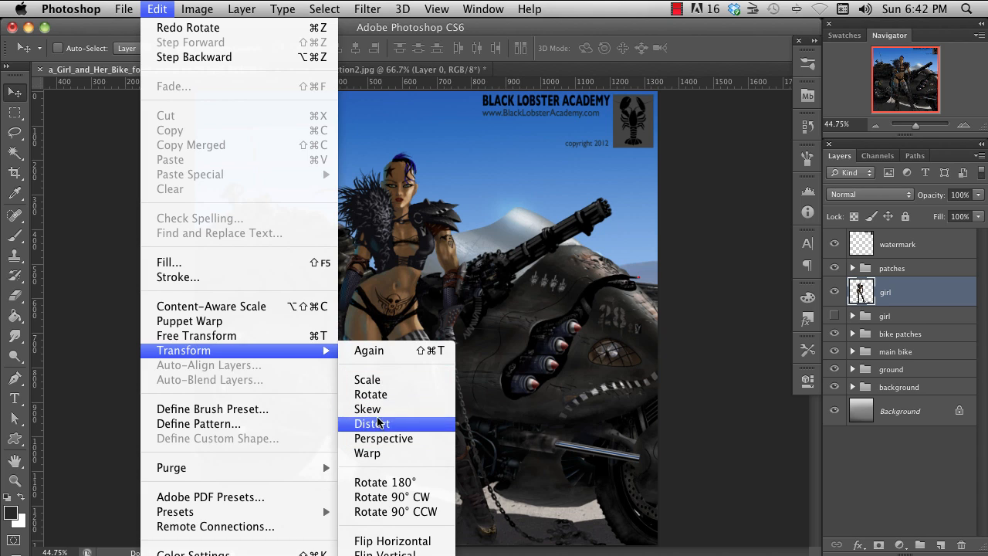
click(384, 483)
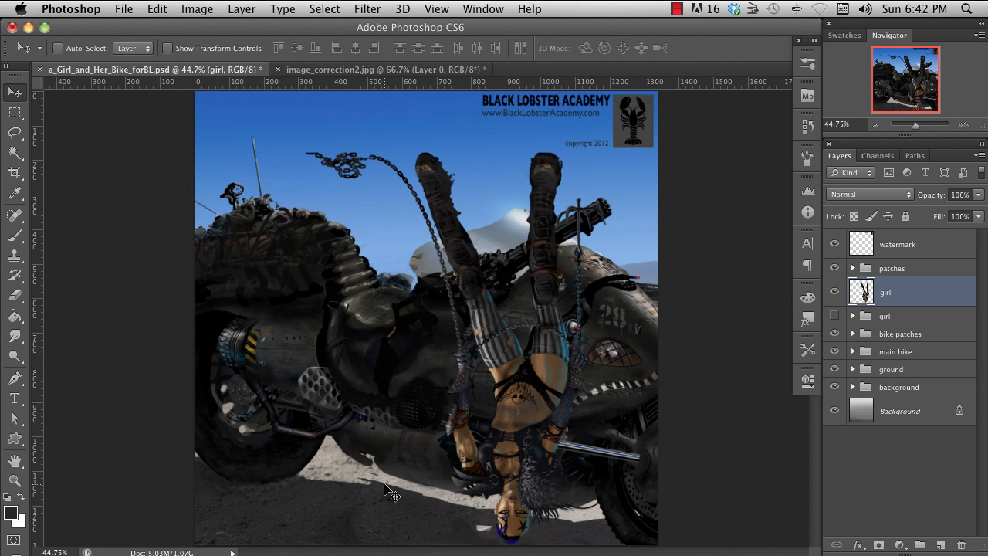
key(super+z)
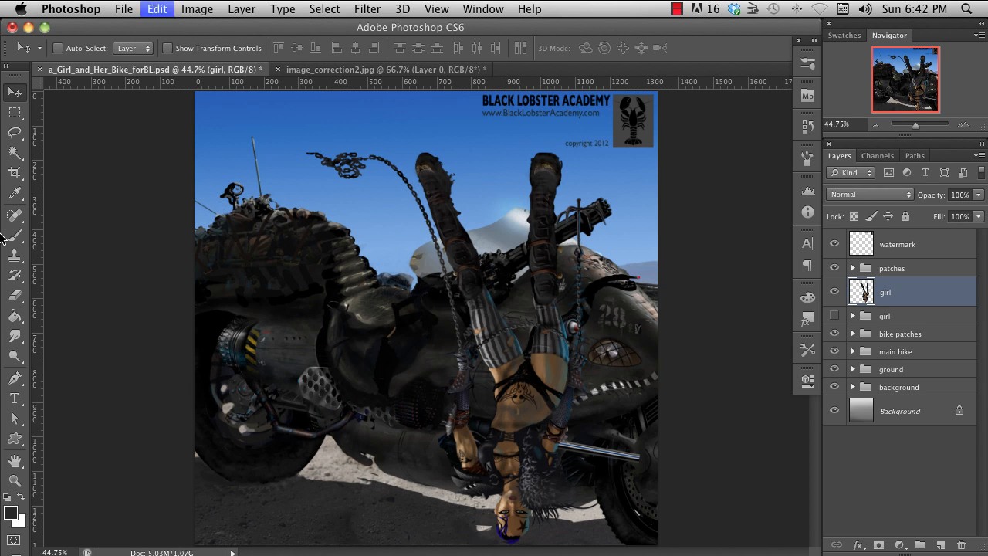
Flip the girl layer horizontally.
click(156, 10)
mouse_move(249, 353)
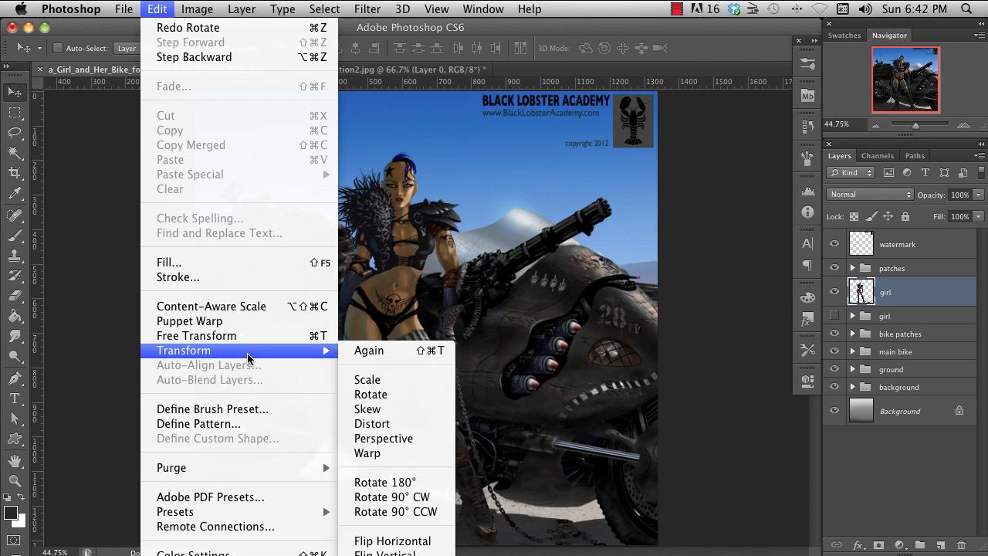
click(392, 540)
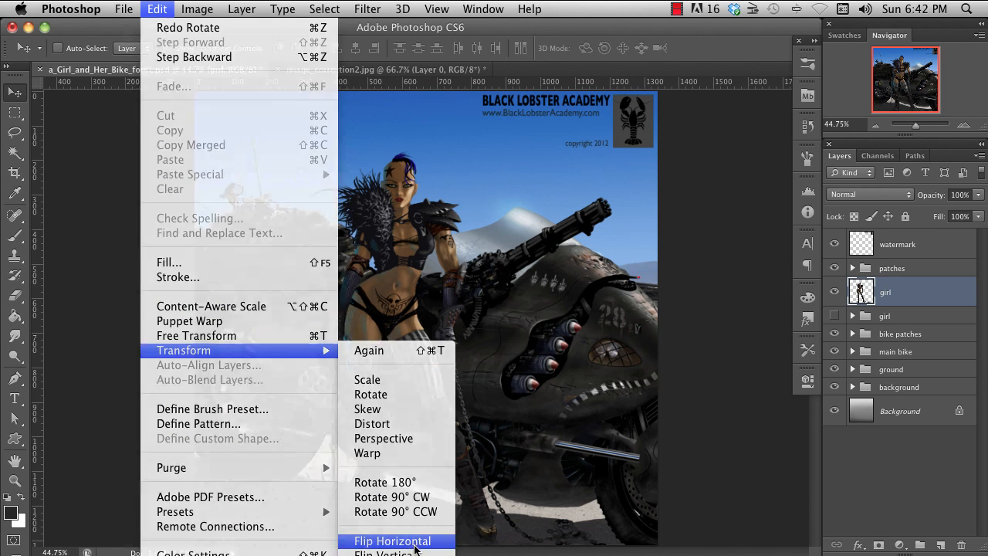
key(super+z)
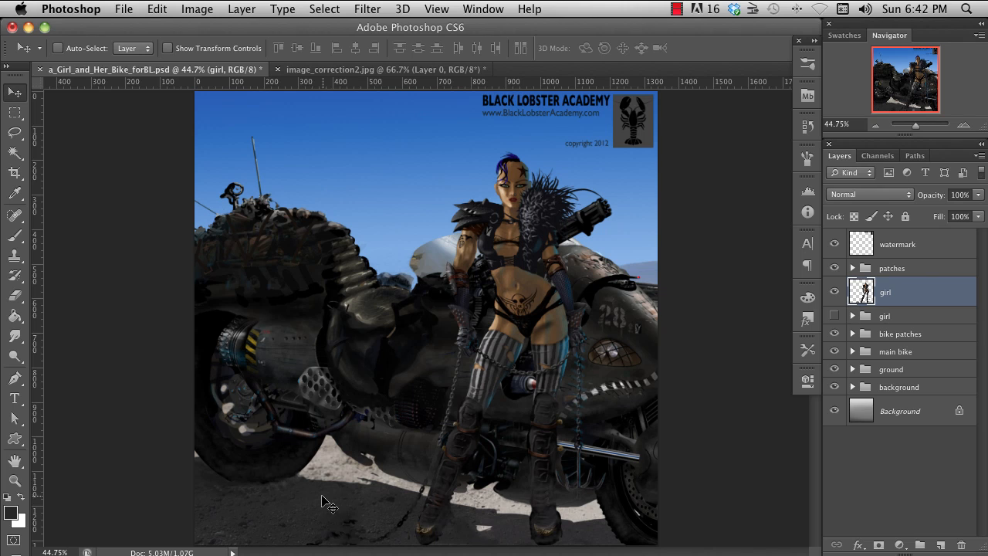
Flip the girl layer vertically and step back to undo both flips.
click(158, 9)
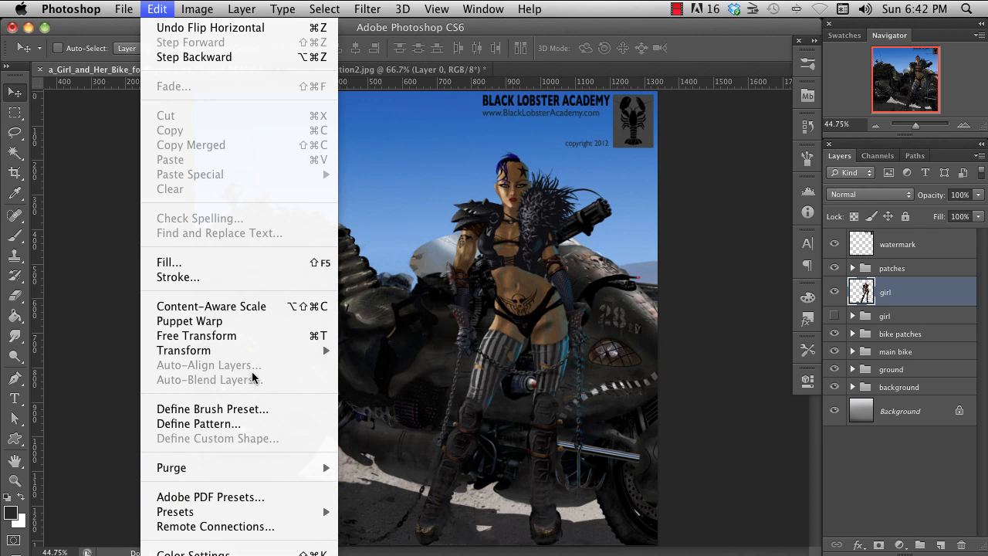
mouse_move(249, 352)
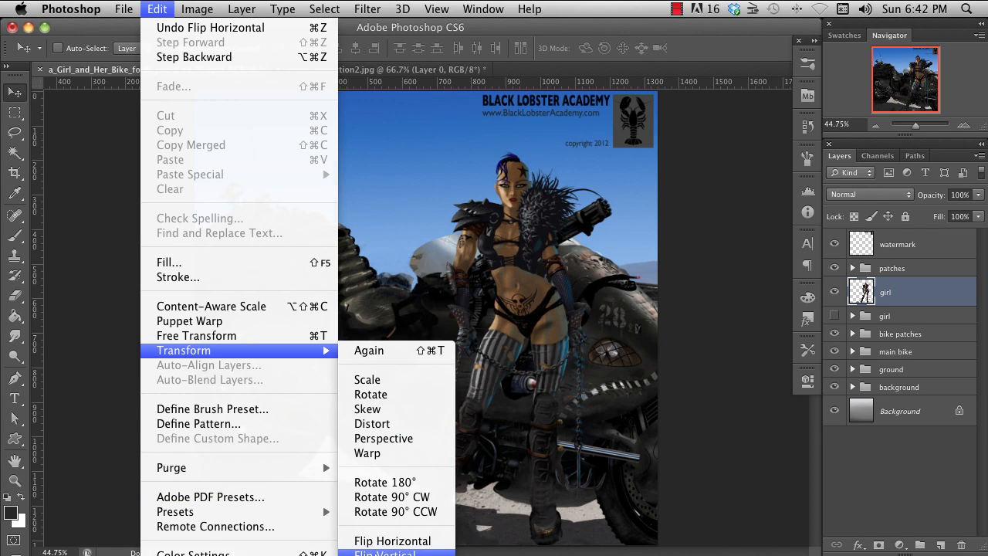
click(386, 553)
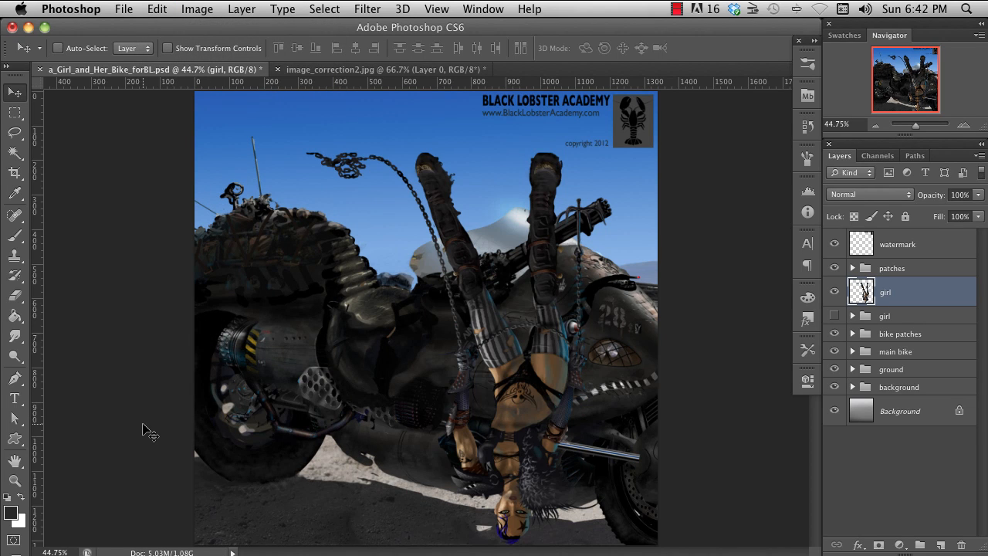
key(super+z)
key(alt+super+z)
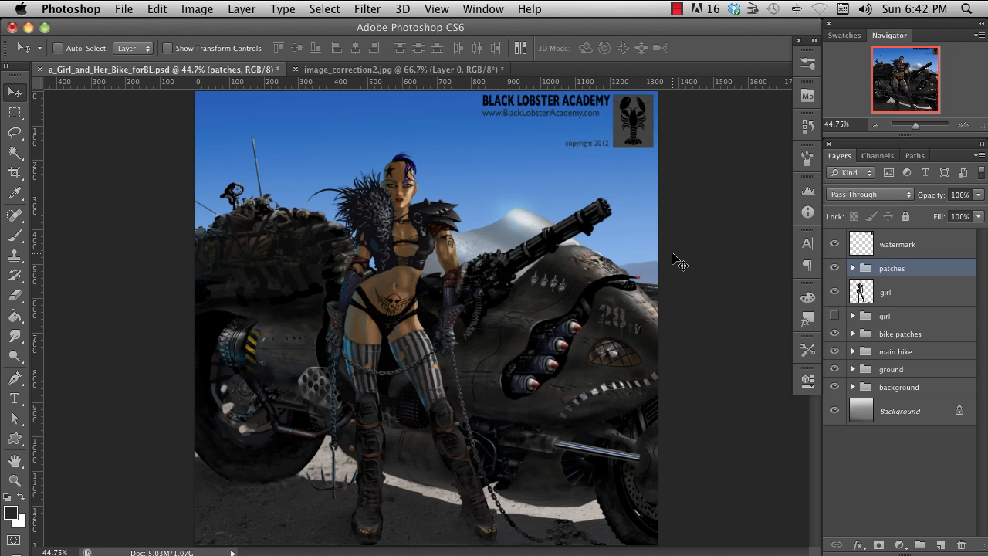
Select the girl layer and start Free Transform on it, checking its corner and middle handles.
click(920, 293)
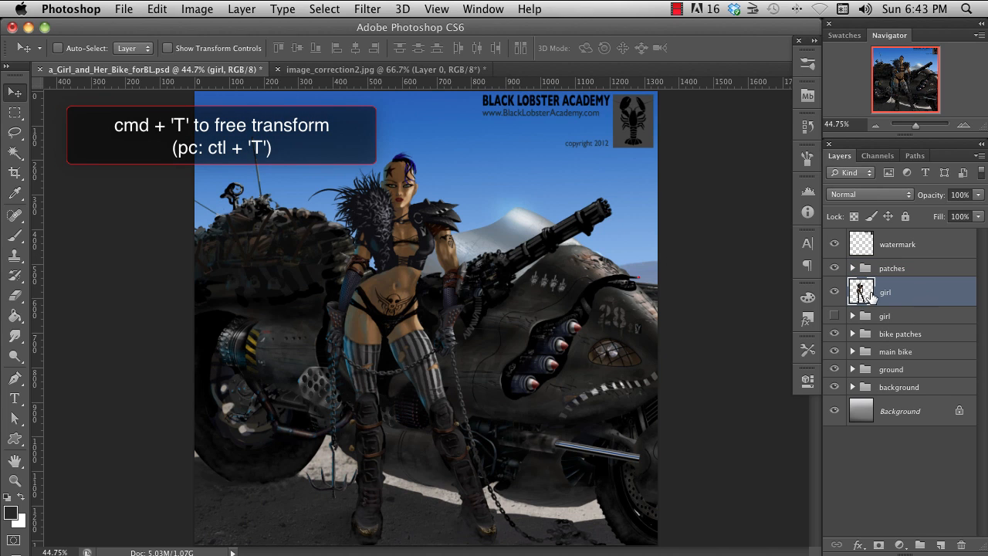
key(super+t)
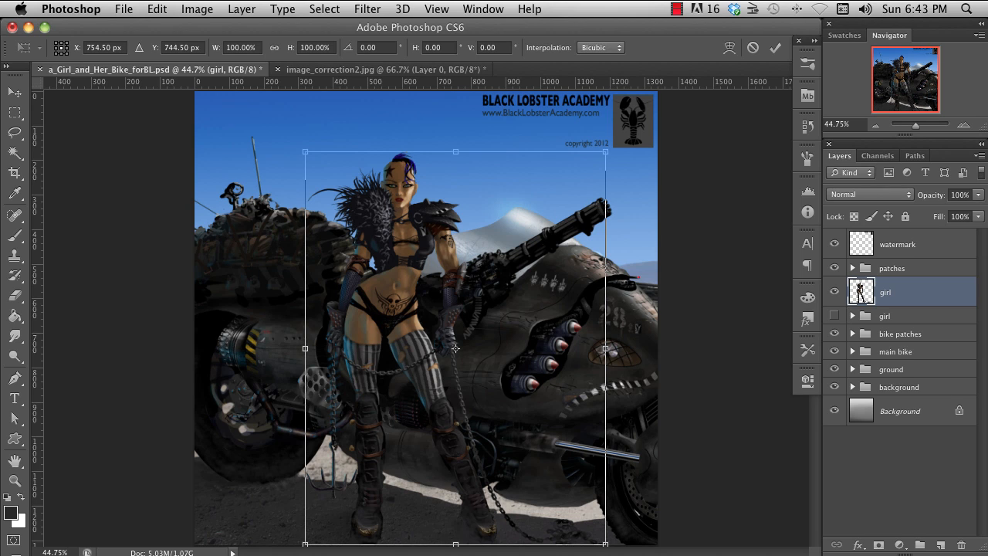
click(305, 151)
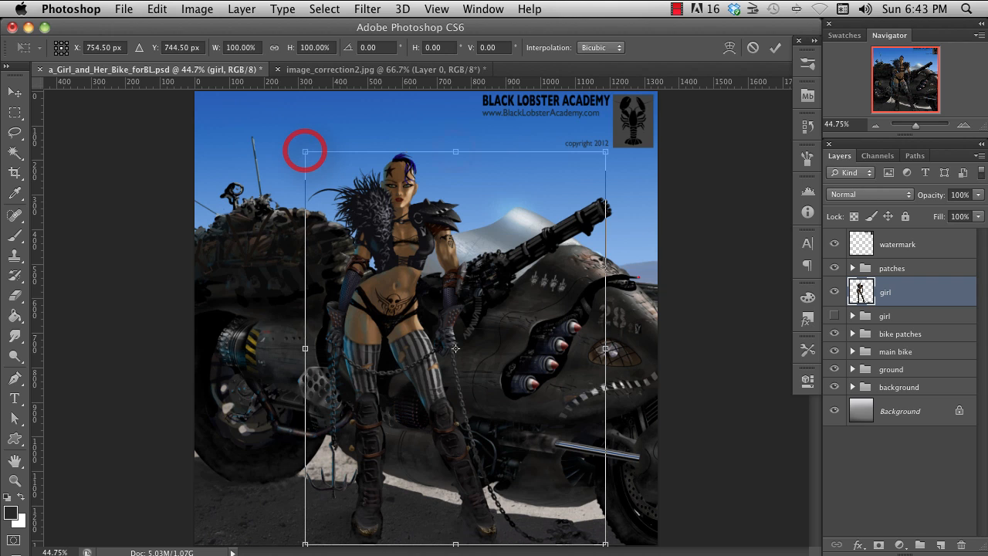
click(455, 151)
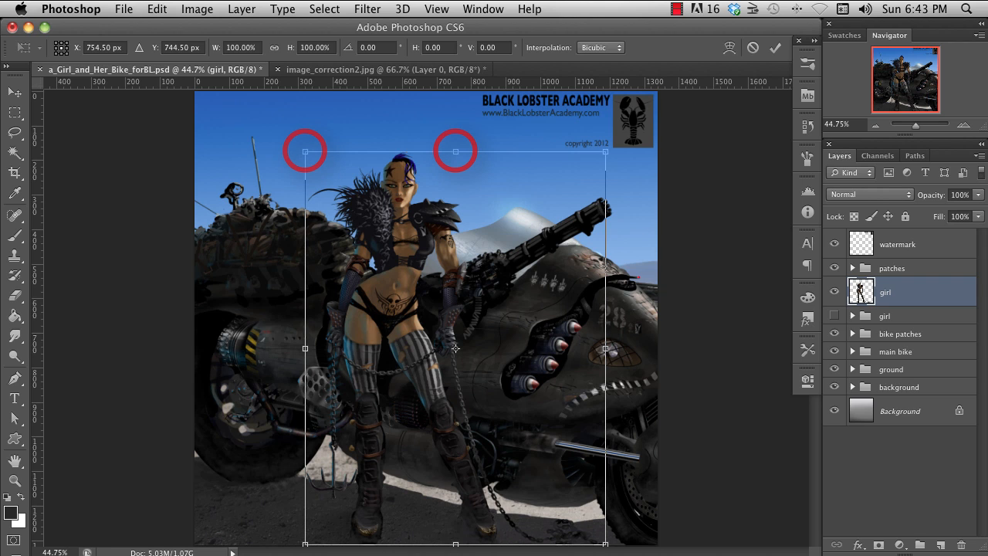
mouse_move(305, 151)
mouse_down()
mouse_move(286, 312)
mouse_move(337, 120)
mouse_move(297, 60)
mouse_move(169, 66)
mouse_move(340, 120)
mouse_move(430, 177)
mouse_move(305, 170)
mouse_move(305, 151)
mouse_up()
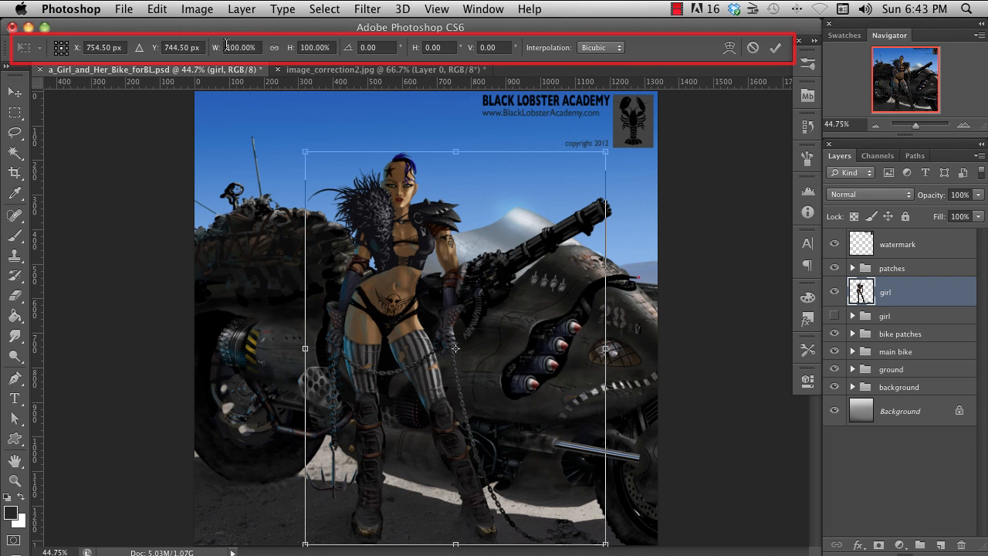
Try a 50% transform width and scale the girl from its top-left corner to about 75%.
drag(226, 45, 253, 47)
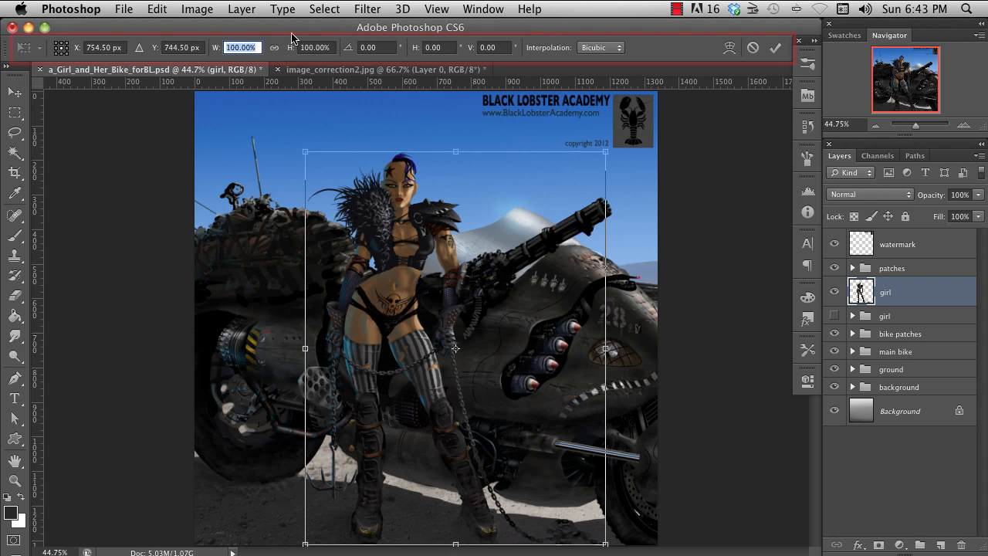
text(50)
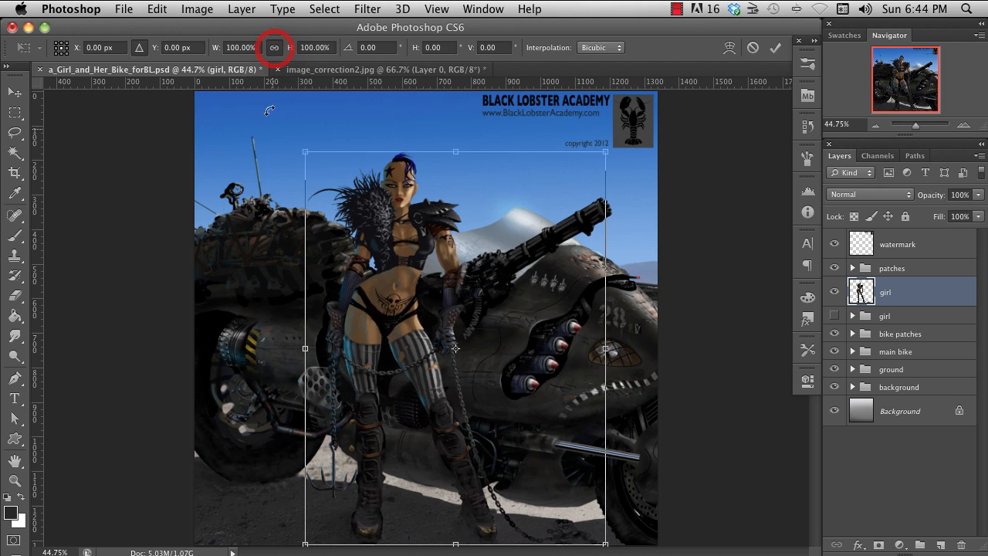
drag(305, 155, 386, 232)
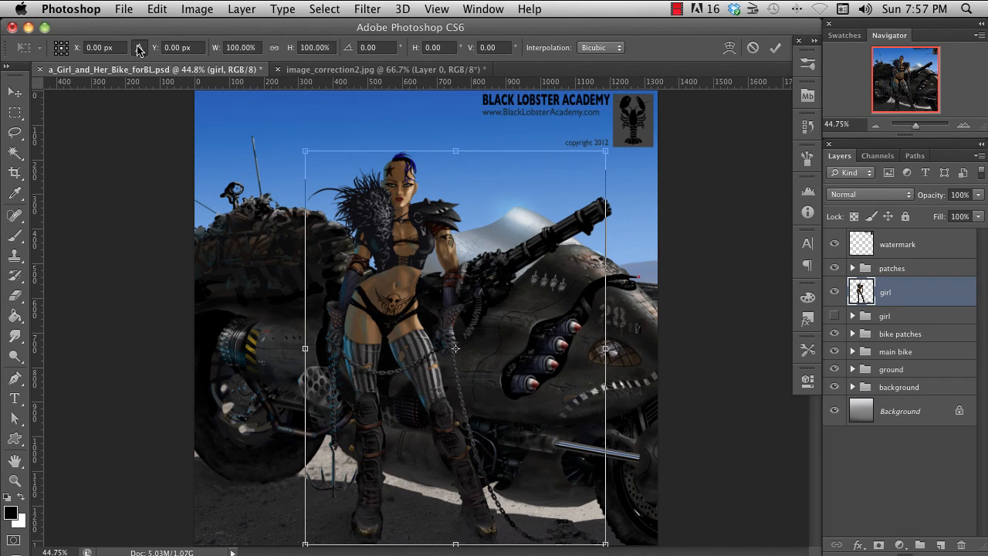
Switch the transform to relative positioning and move the girl down by setting Y to 15 px.
click(139, 48)
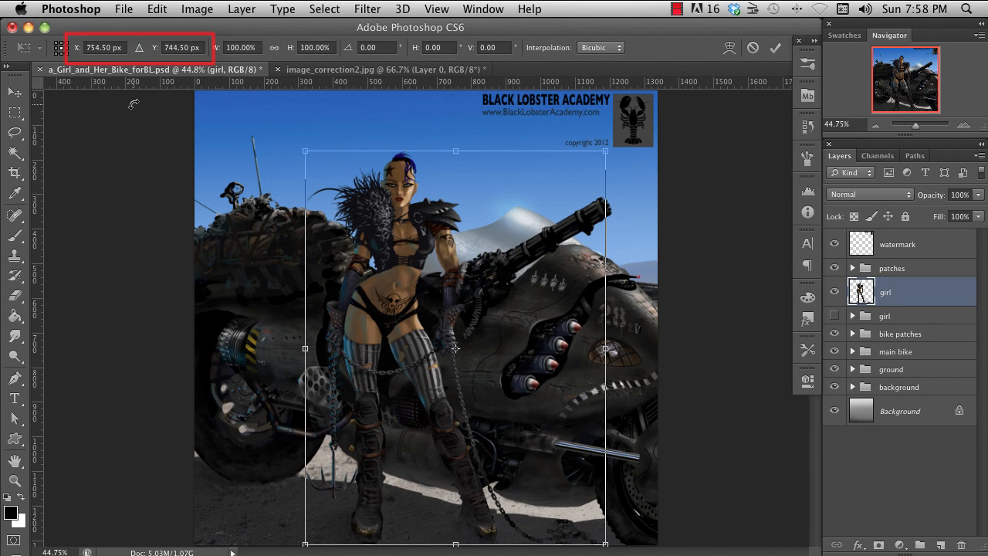
click(139, 51)
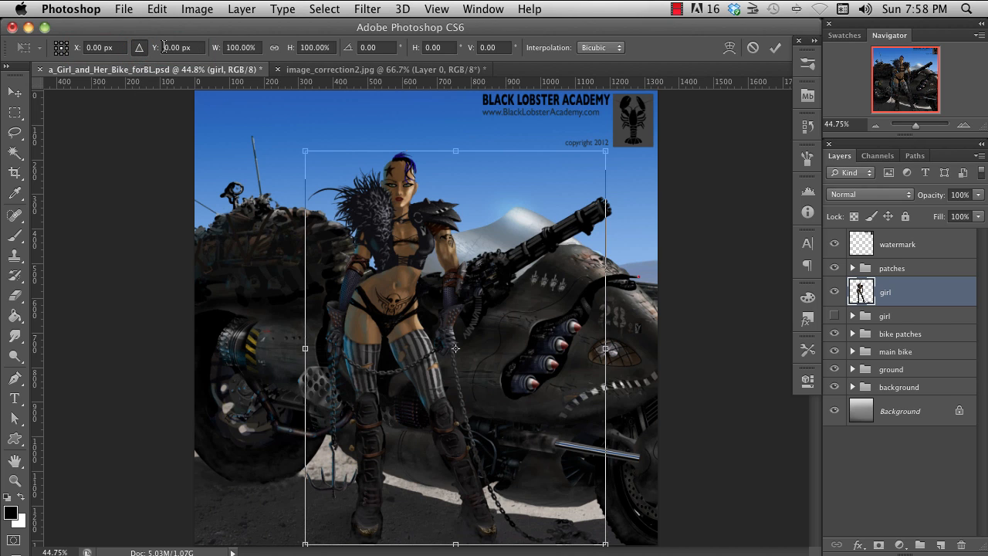
drag(164, 47, 199, 47)
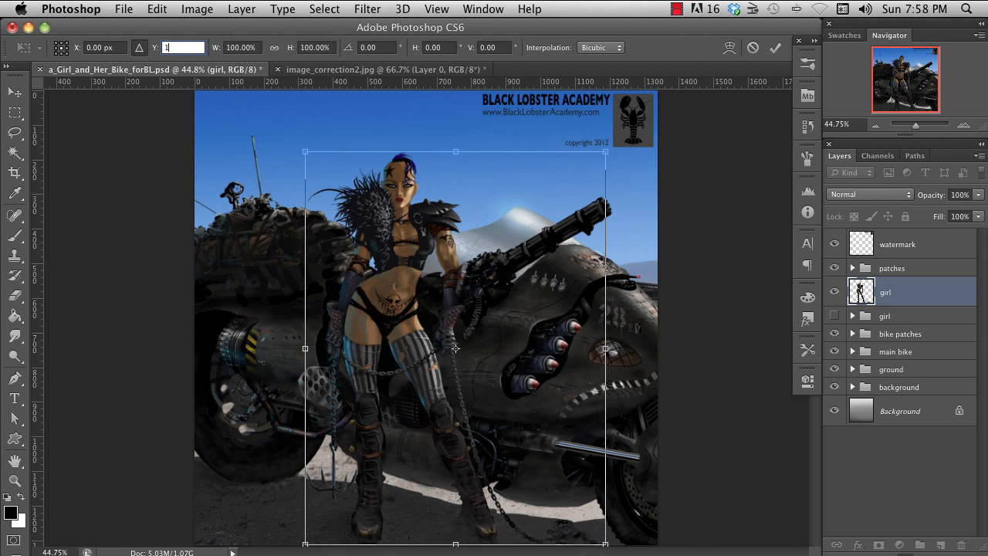
text(15)
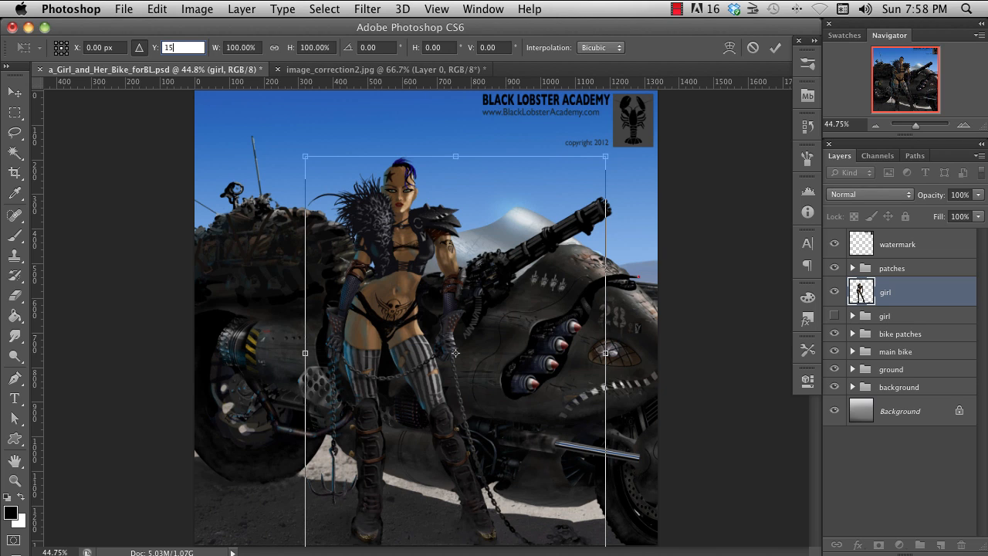
key(Return)
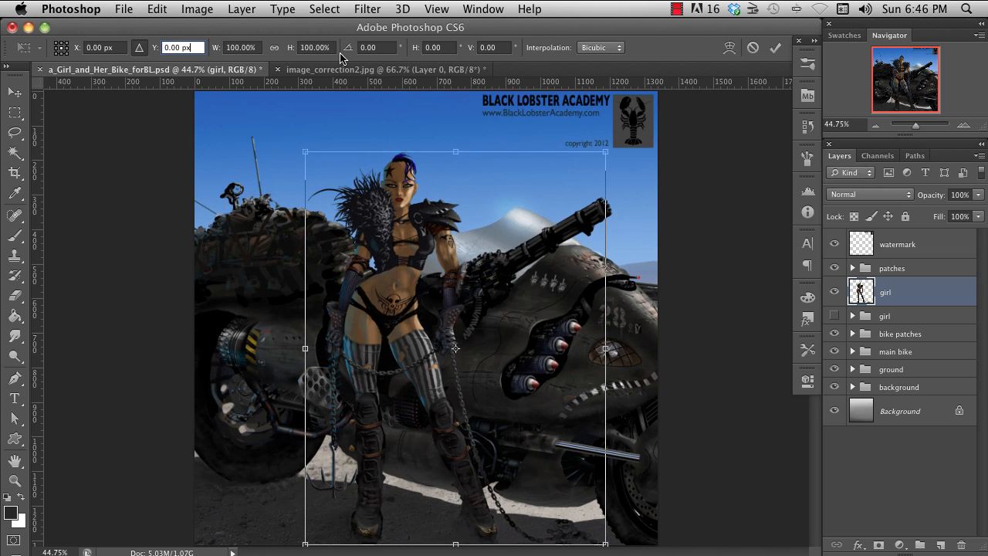
Rotate the girl by scrubbing the angle value, set the angle back to 0° and commit the transform.
drag(349, 52, 987, 108)
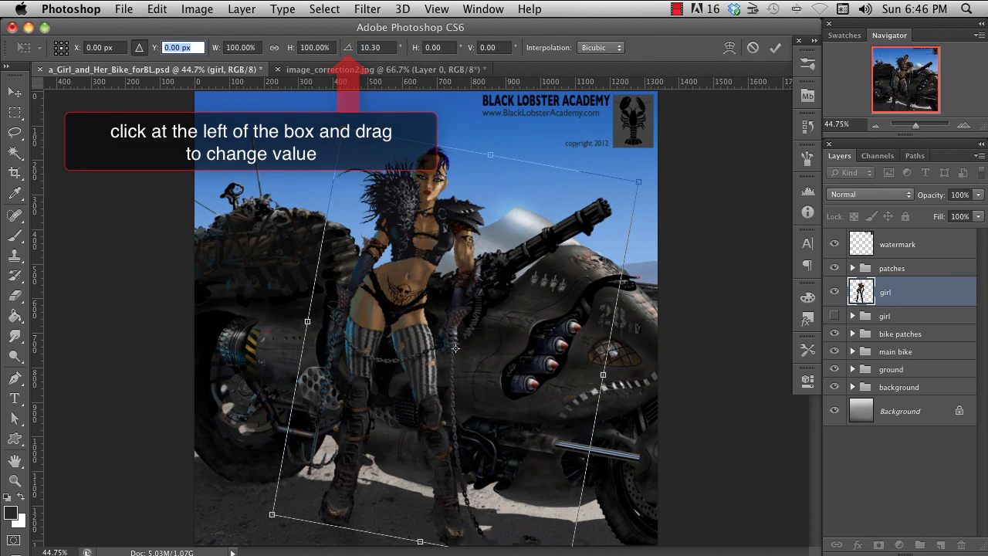
drag(349, 52, 12, 55)
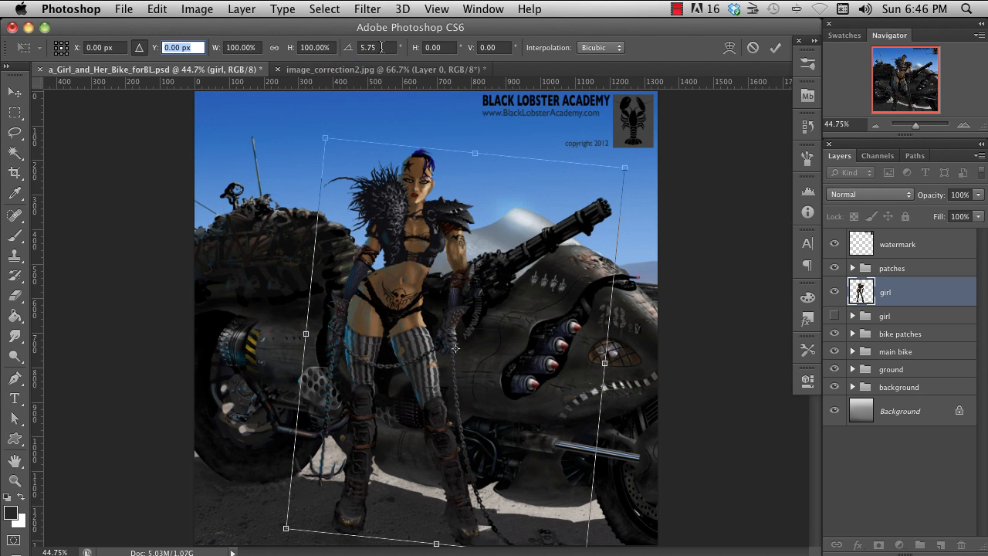
click(381, 47)
text(0)
key(Return)
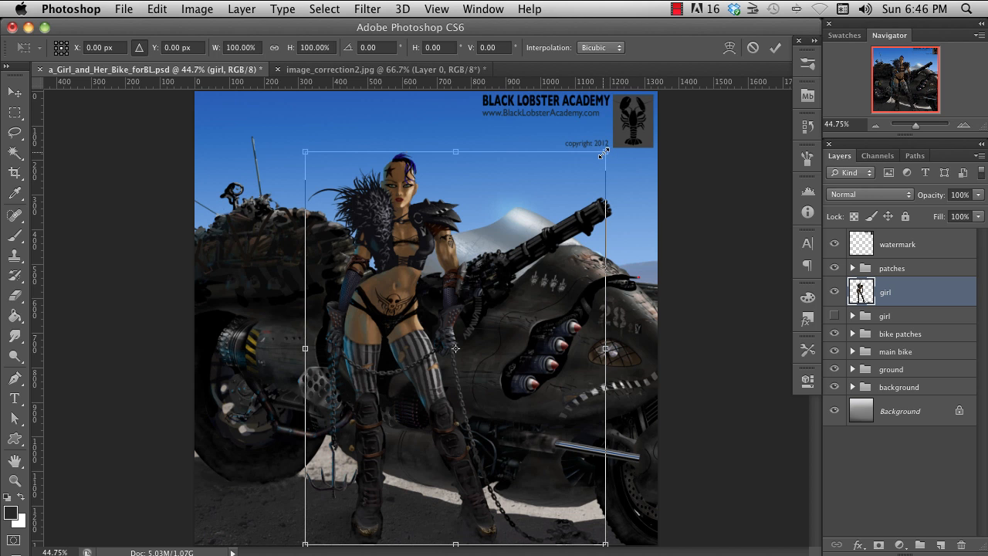
drag(603, 154, 617, 186)
key(Return)
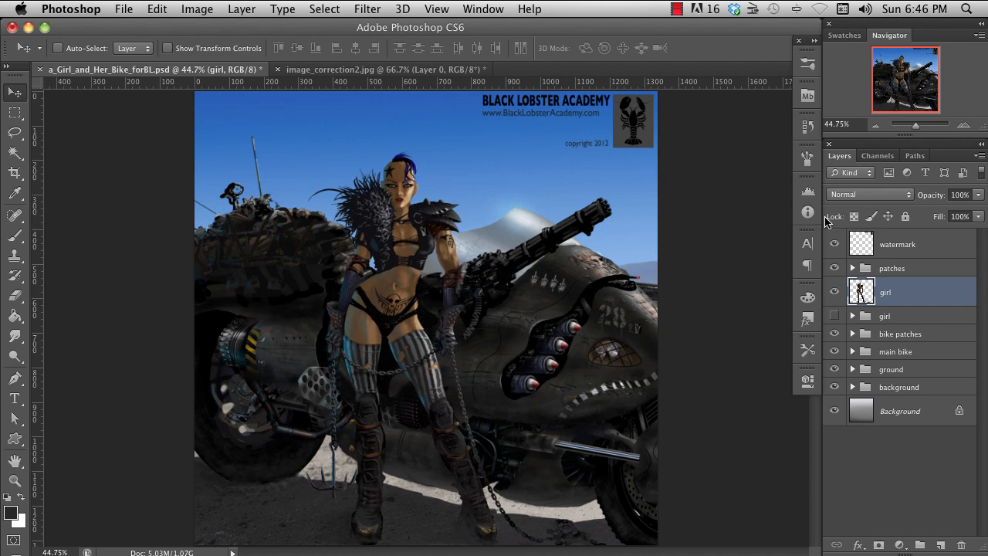
Start Free Transform on the girl again and rotate her about 39° from outside a corner.
key(super+t)
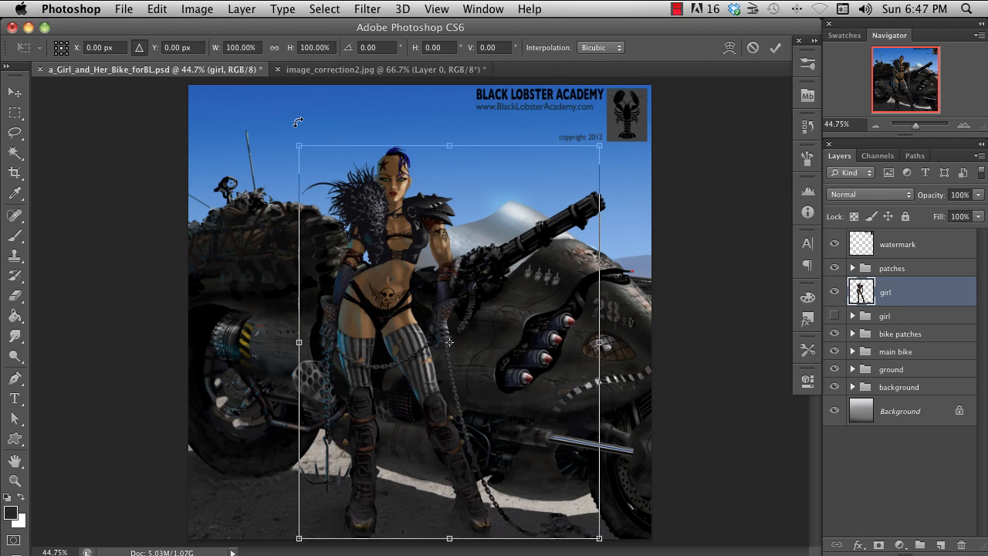
drag(300, 123, 474, 127)
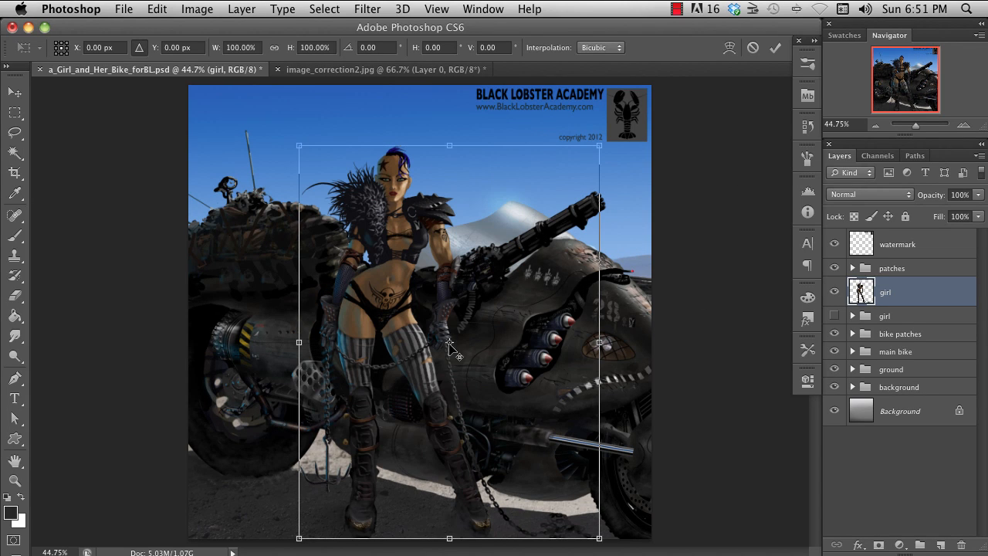
Move the transform reference point up near the mountain and rotate the girl around it.
drag(450, 342, 504, 188)
drag(594, 179, 656, 125)
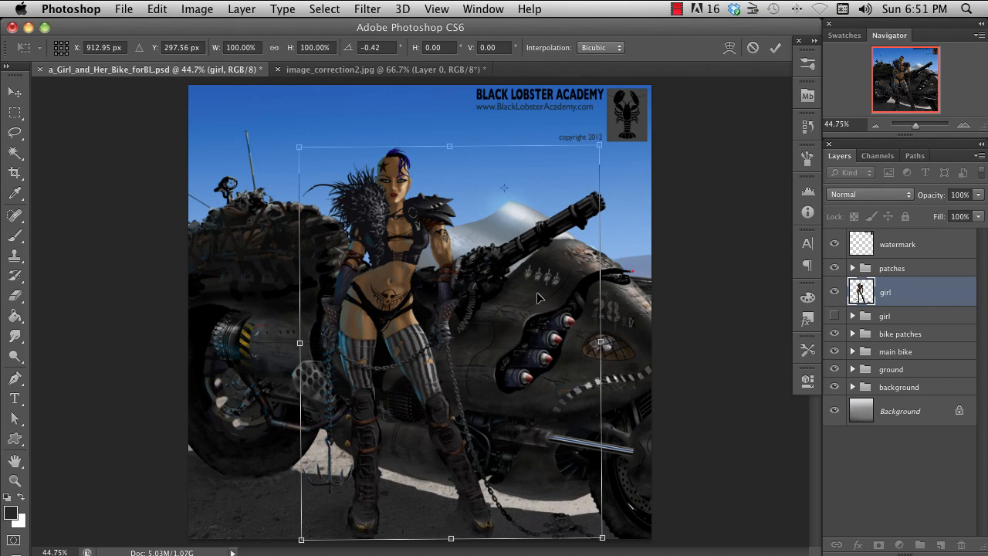
alt+click(221, 147)
drag(632, 369, 462, 404)
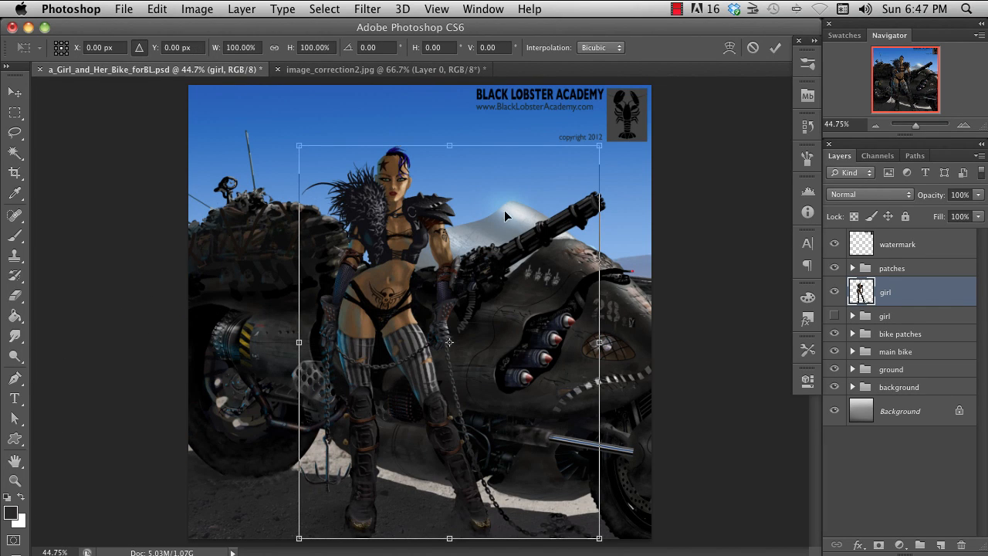
Scale the girl proportionally from the top-left corner handle to about 114%.
mouse_move(473, 305)
mouse_down()
mouse_move(545, 225)
mouse_move(620, 222)
mouse_move(494, 183)
mouse_move(449, 184)
mouse_move(427, 197)
mouse_move(463, 216)
mouse_move(475, 193)
mouse_move(487, 289)
mouse_move(501, 301)
mouse_move(519, 251)
mouse_move(492, 199)
mouse_move(506, 235)
mouse_move(498, 278)
mouse_move(458, 298)
mouse_move(481, 297)
mouse_move(468, 306)
mouse_up()
drag(299, 145, 208, 125)
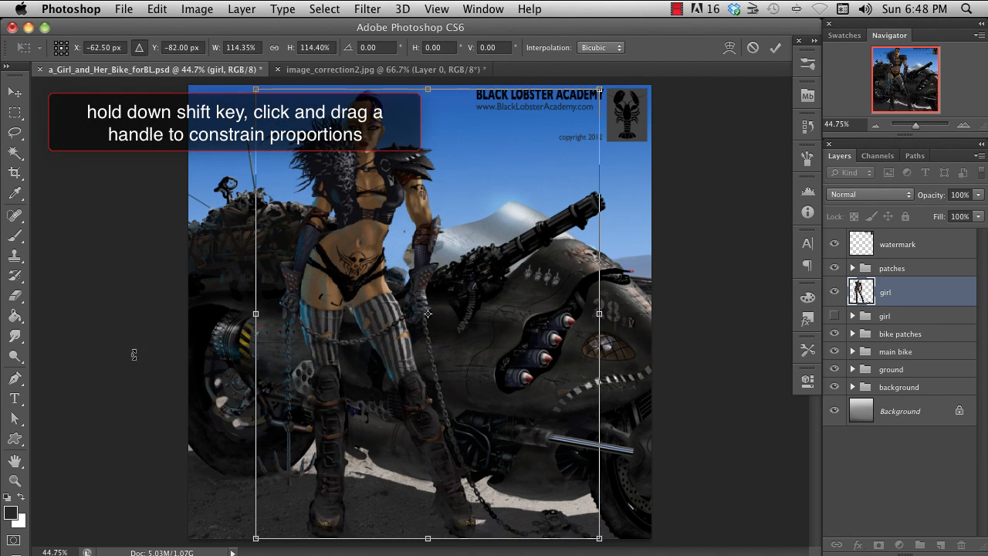
key(Escape)
key(ctrl+t)
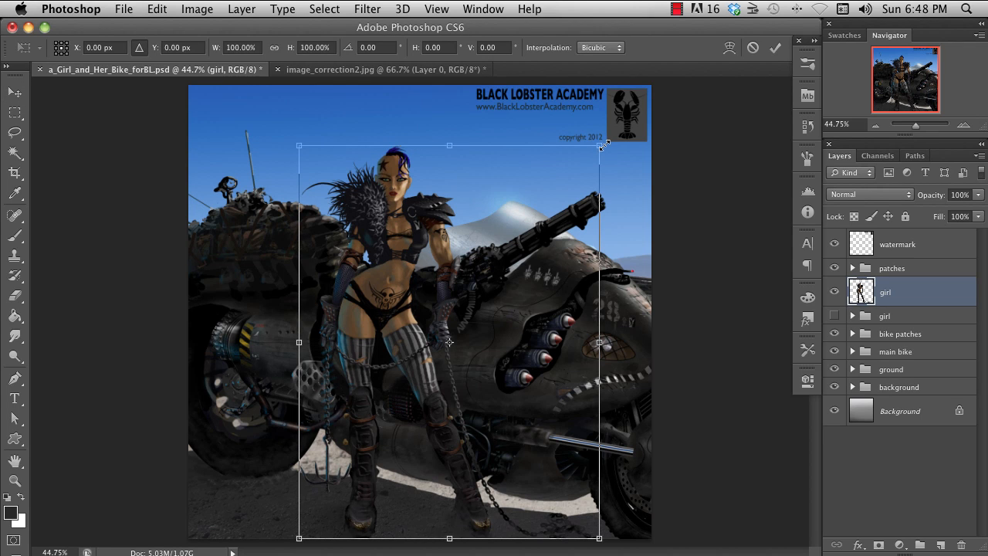
drag(599, 145, 669, 157)
key(Escape)
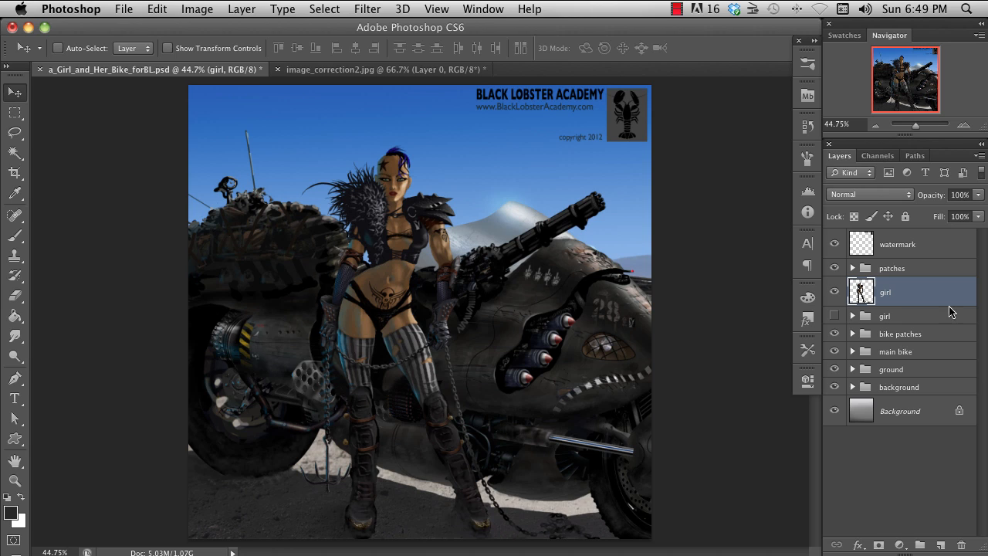
Distort the girl by repositioning each of her four corner handles independently, commit, and undo the distortion.
key(super+t)
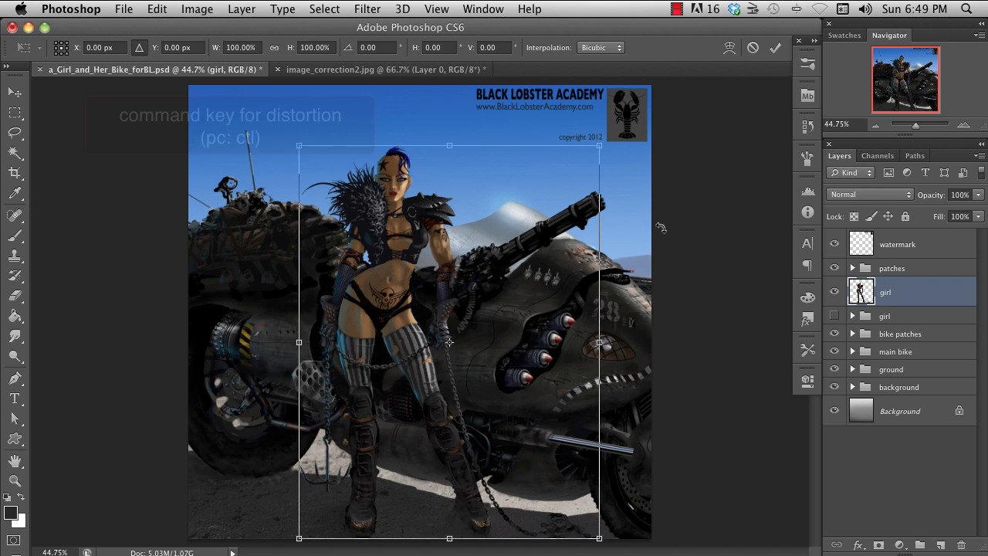
drag(597, 147, 491, 145)
drag(298, 146, 270, 201)
drag(298, 538, 329, 485)
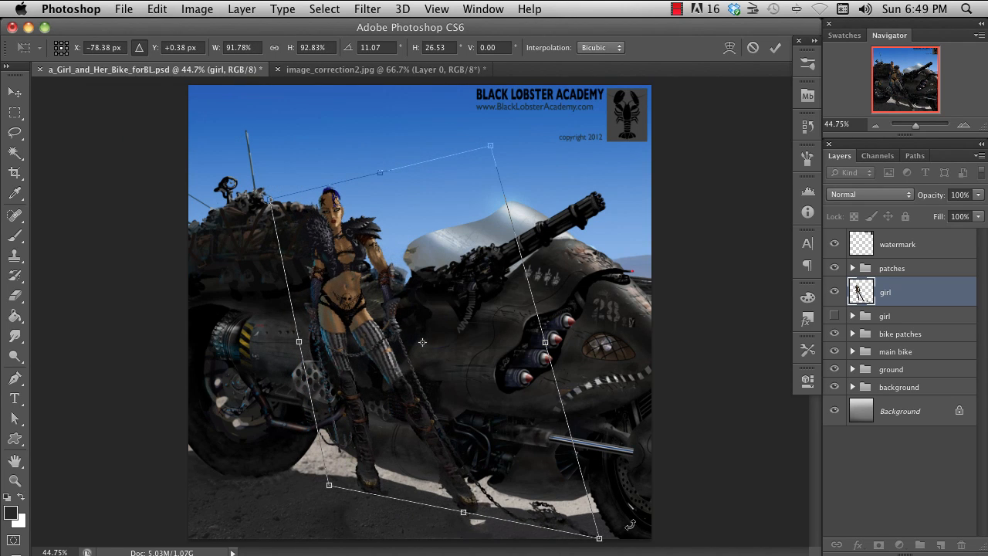
drag(600, 539, 597, 352)
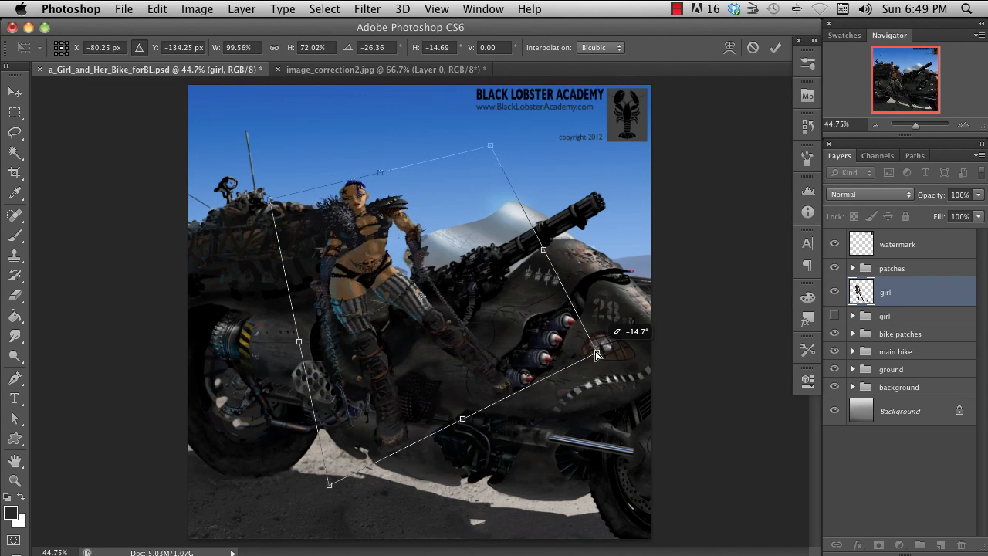
key(Return)
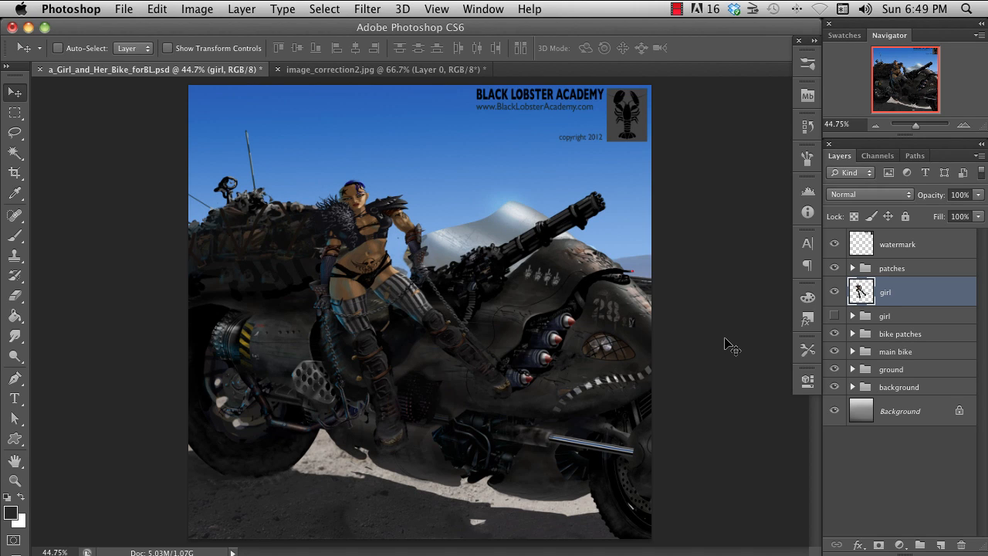
key(super+z)
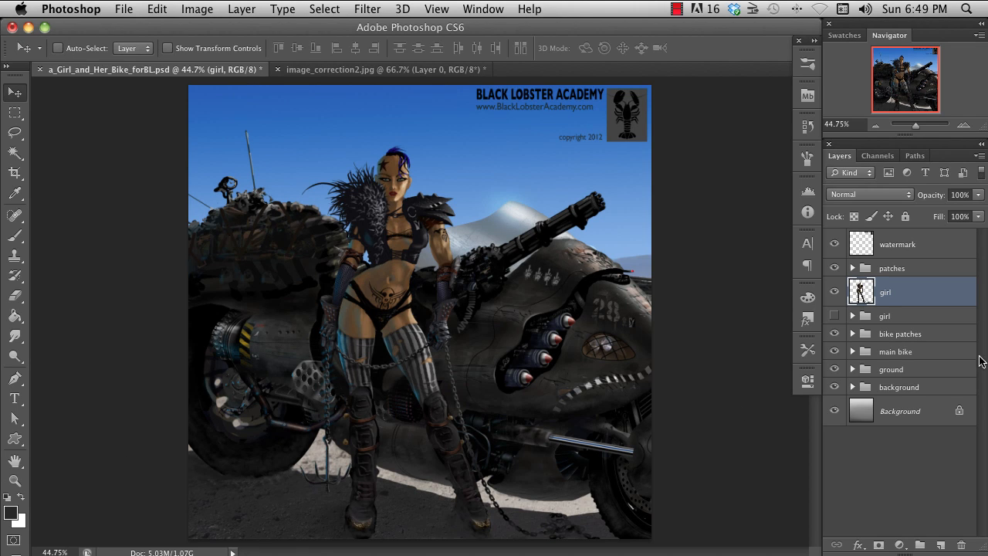
Skew the girl by sliding the top edge of the transform box sideways, then cancel the transform.
key(super+t)
mouse_move(601, 150)
mouse_down()
mouse_move(562, 170)
mouse_move(421, 185)
mouse_move(585, 165)
mouse_move(595, 162)
mouse_move(432, 166)
mouse_move(572, 164)
mouse_move(599, 145)
mouse_up()
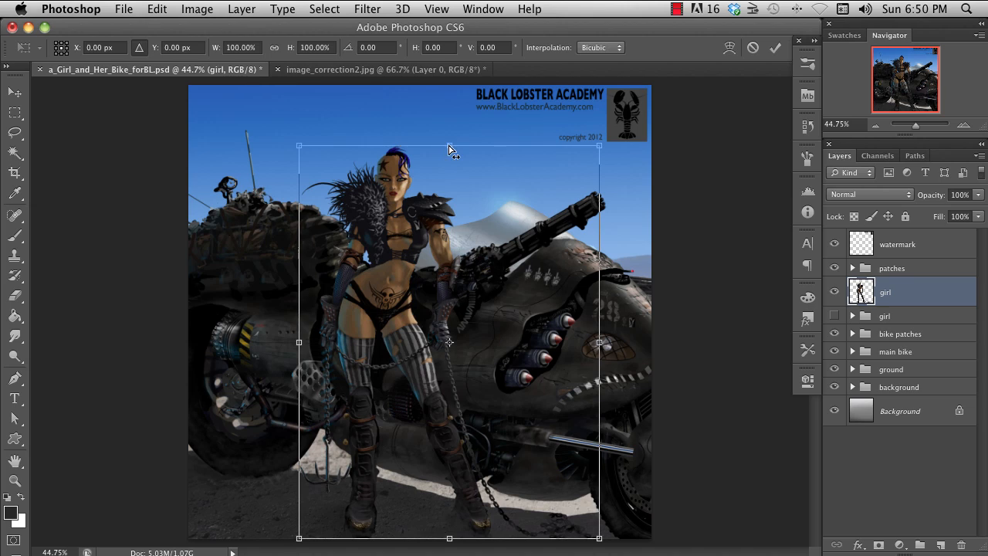
drag(452, 149, 547, 175)
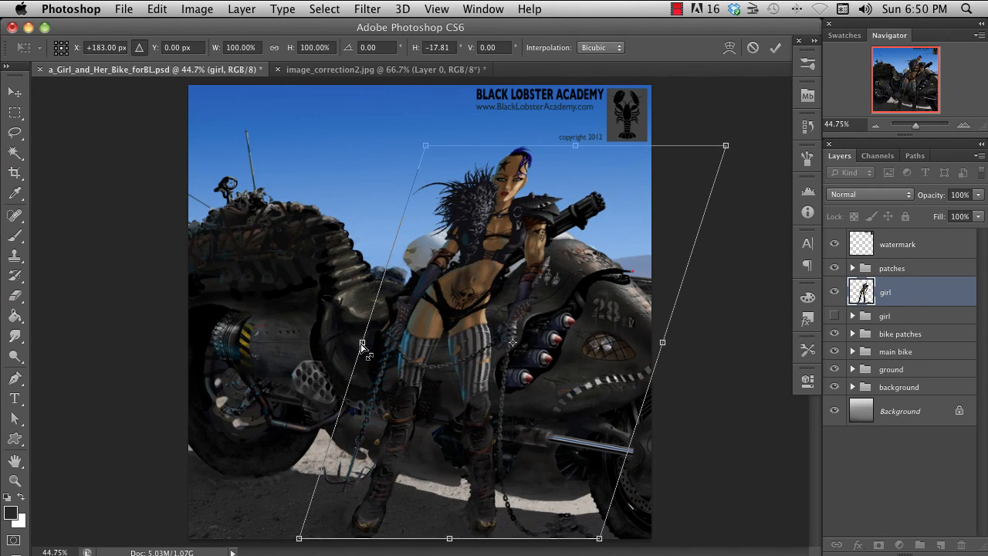
mouse_move(362, 344)
mouse_down()
mouse_move(399, 227)
mouse_move(343, 375)
mouse_move(353, 344)
mouse_up()
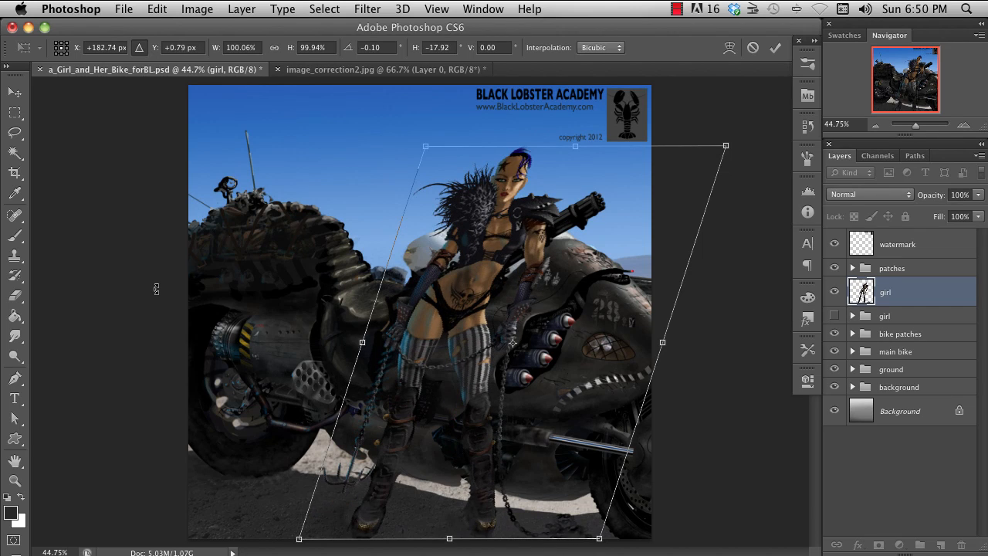
key(Escape)
key(super+t)
drag(600, 150, 522, 148)
key(Escape)
Apply a perspective distortion to the girl by dragging corners and the bottom edge, move her, then cancel.
key(super+t)
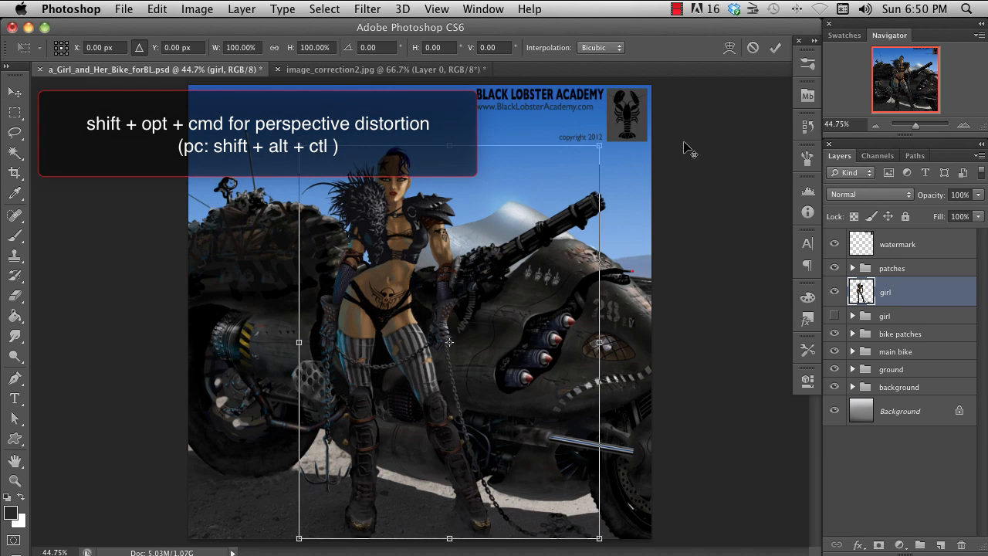
drag(602, 153, 543, 147)
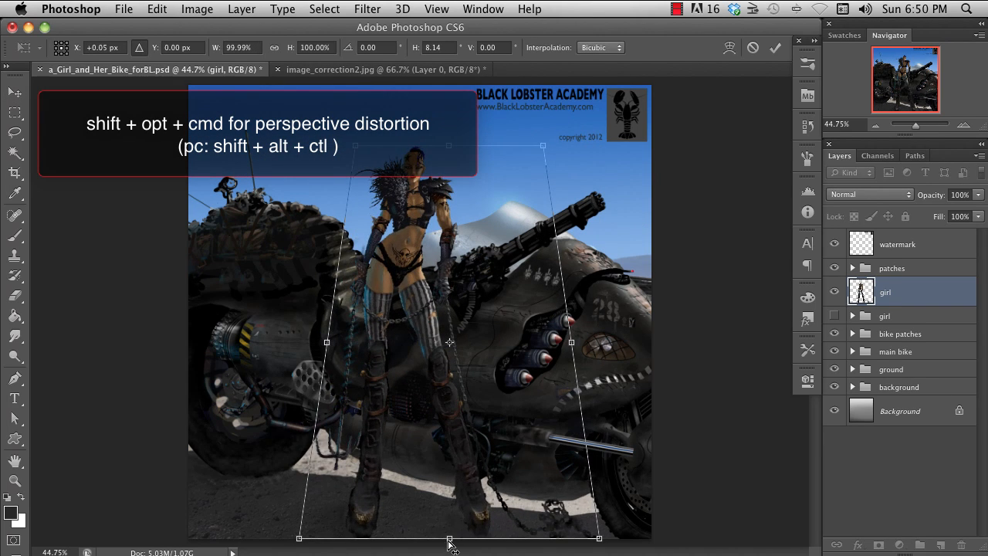
drag(449, 543, 359, 540)
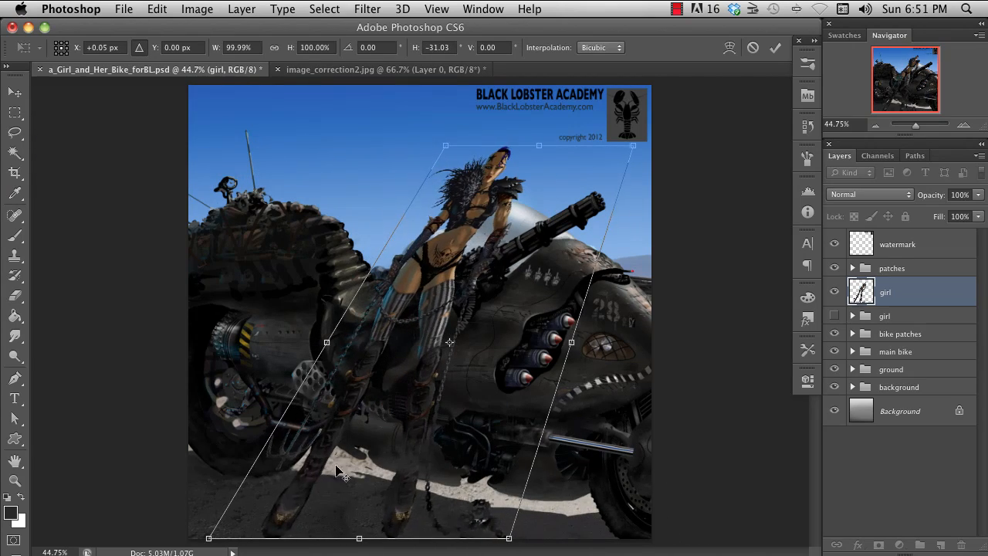
drag(209, 539, 232, 499)
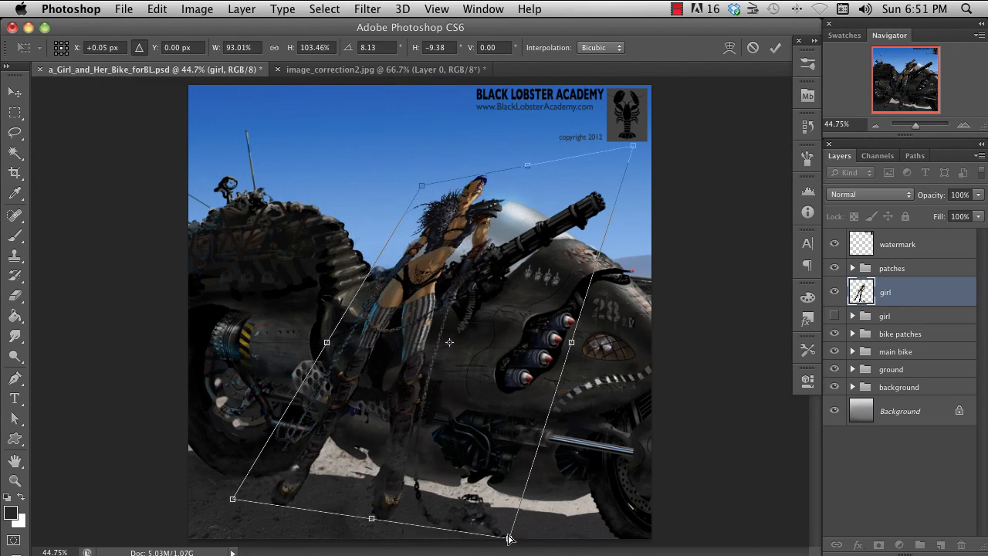
drag(509, 538, 560, 428)
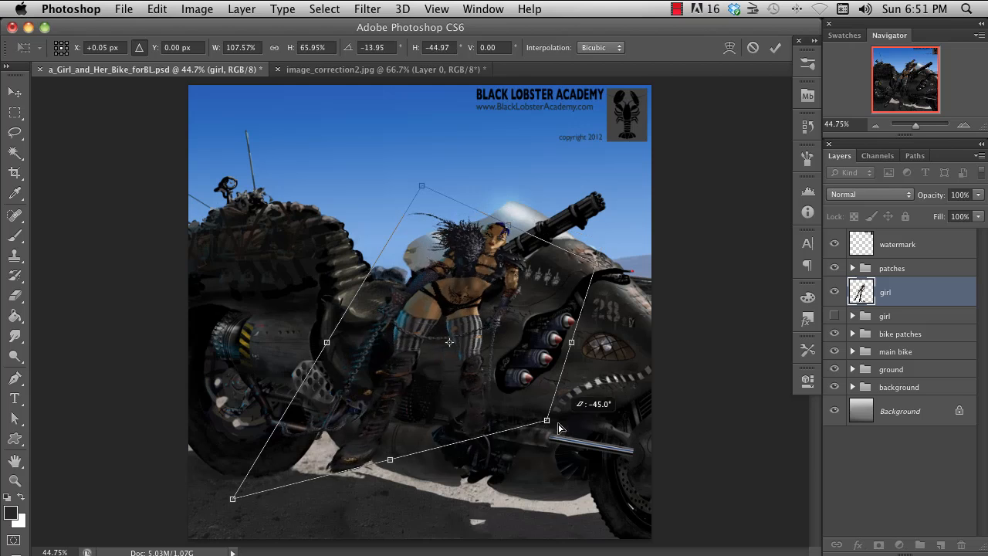
drag(233, 499, 171, 555)
drag(452, 298, 371, 248)
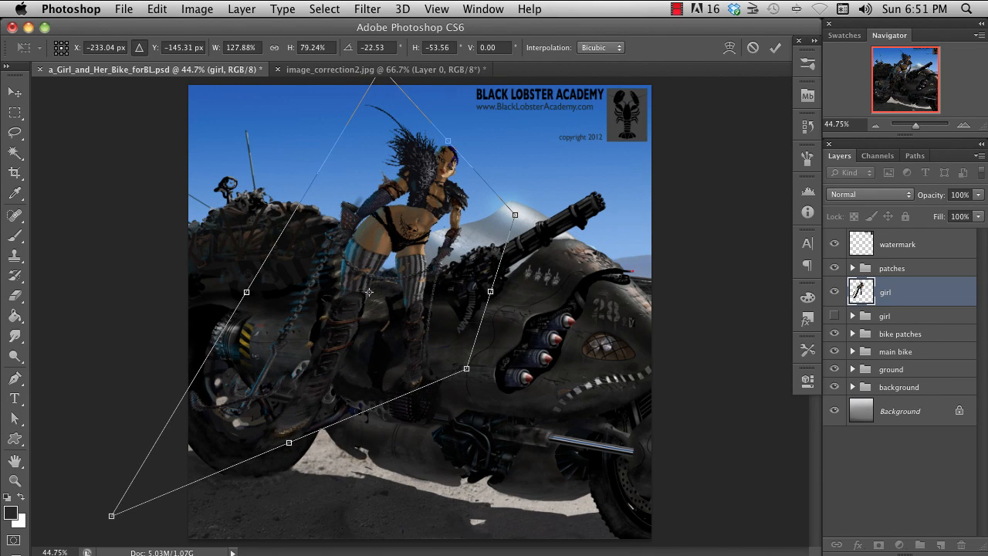
key(Escape)
Set the transform pivot point left of the girl, distort her around it, then cancel the transform.
key(ctrl+t)
alt+click(222, 140)
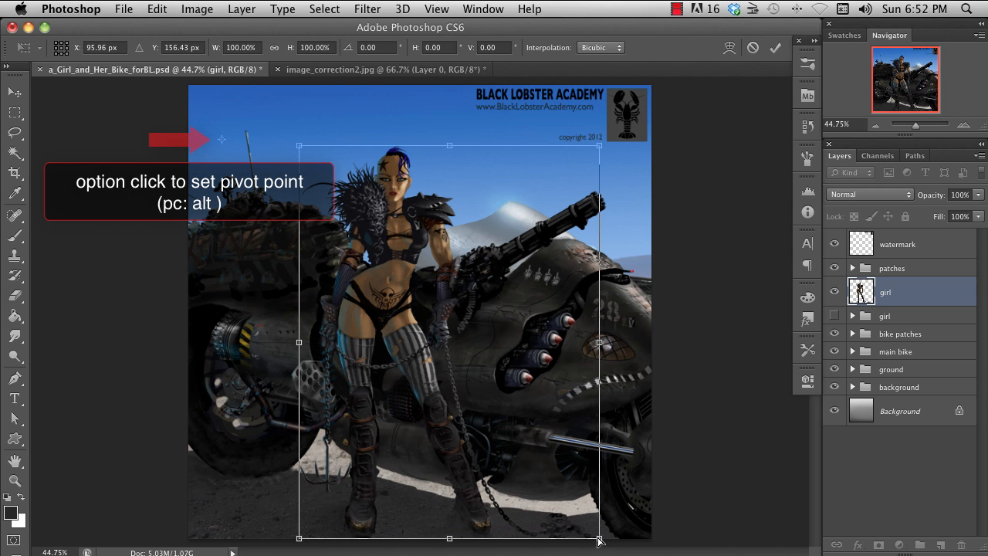
drag(599, 540, 600, 400)
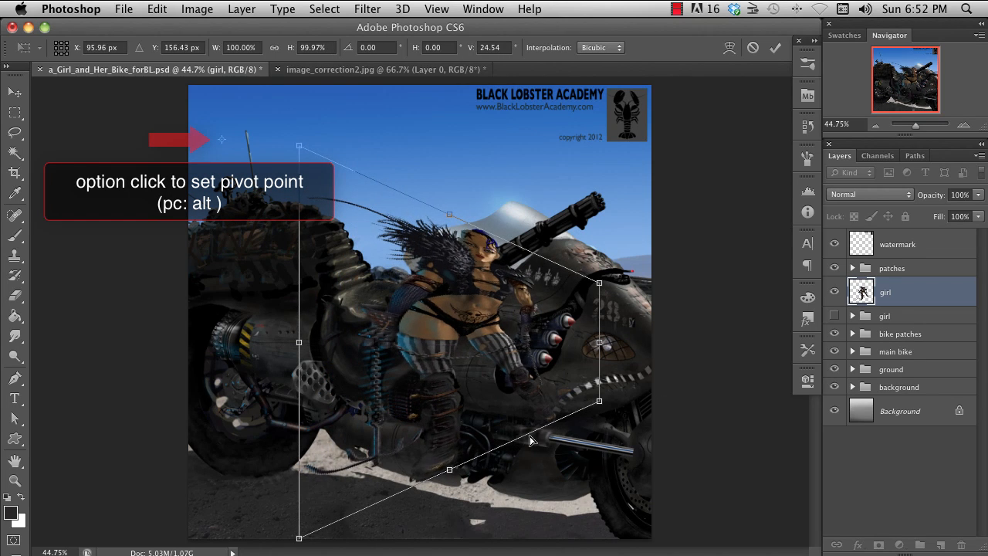
drag(299, 539, 101, 555)
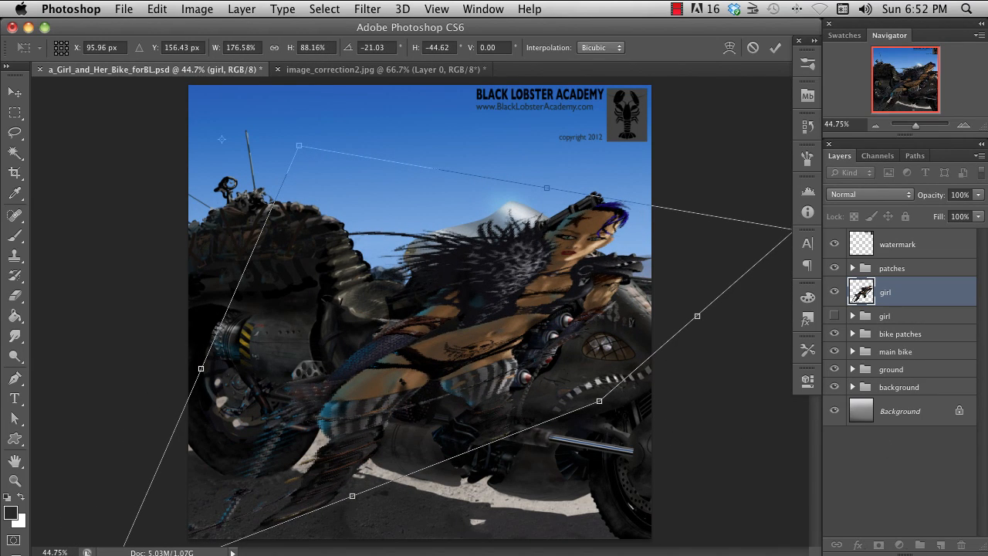
key(Escape)
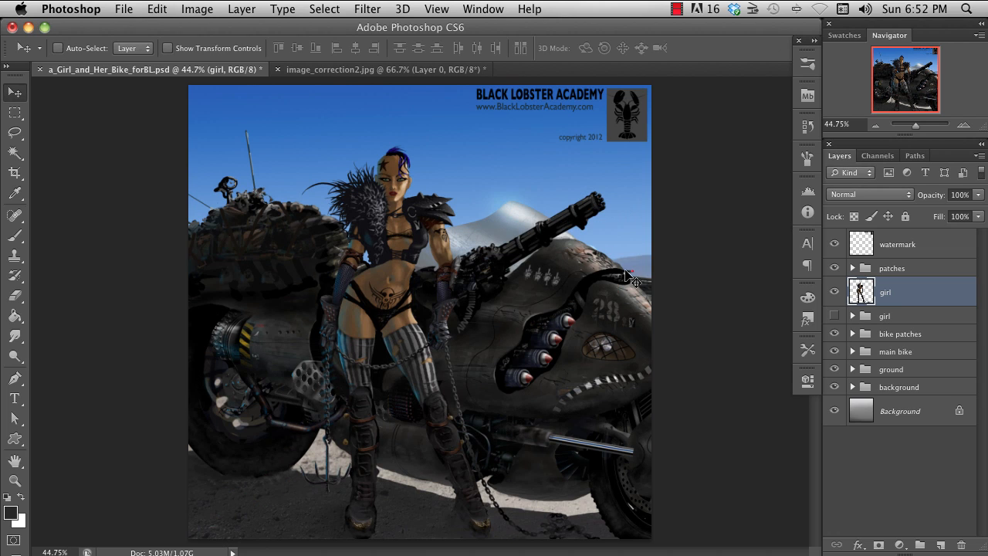
Lasso-select the girl's head, scale it from its centre to about 148%, commit and deselect.
key(l)
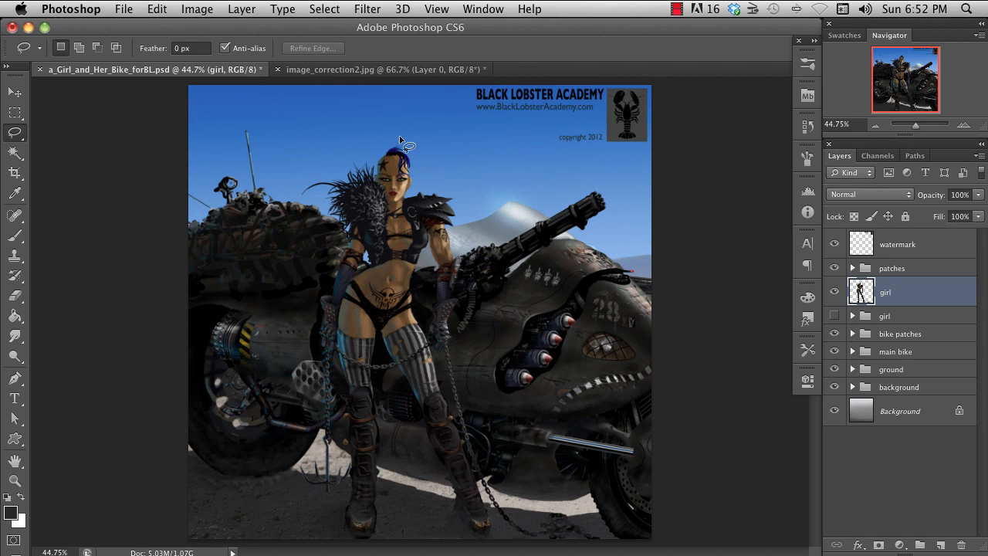
mouse_move(400, 138)
mouse_down()
mouse_move(374, 178)
mouse_move(384, 202)
mouse_move(413, 191)
mouse_move(424, 145)
mouse_up()
key(super+t)
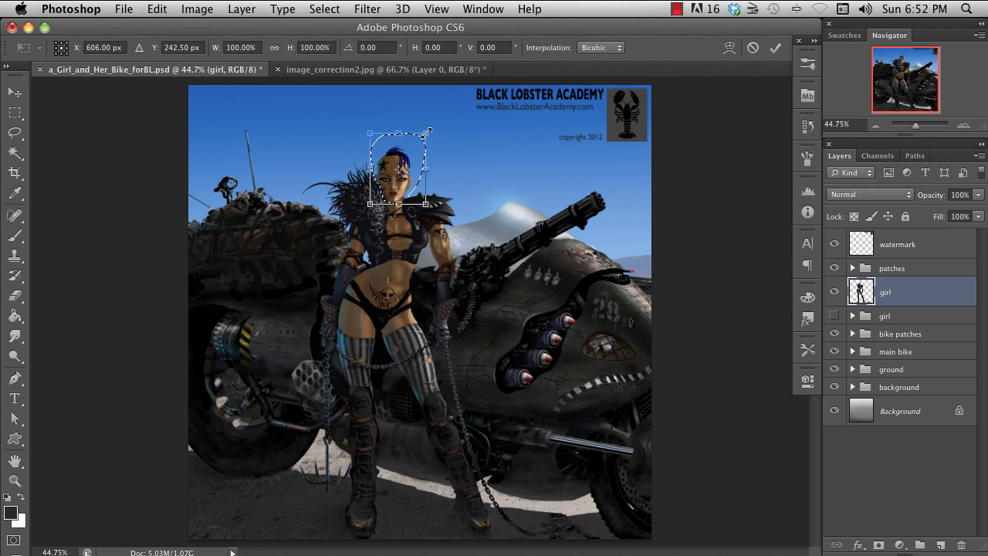
drag(425, 133, 446, 118)
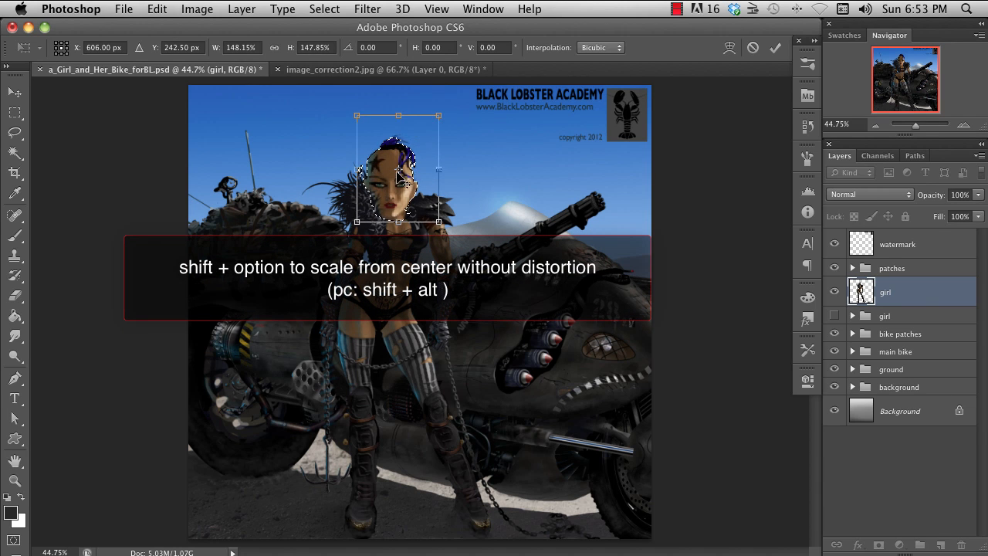
drag(390, 167, 396, 154)
key(Return)
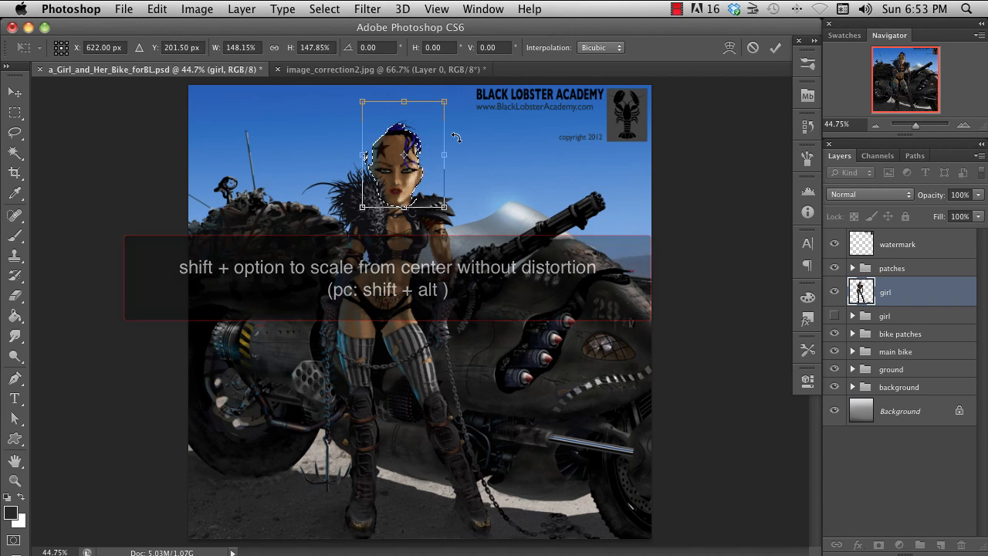
key(super+d)
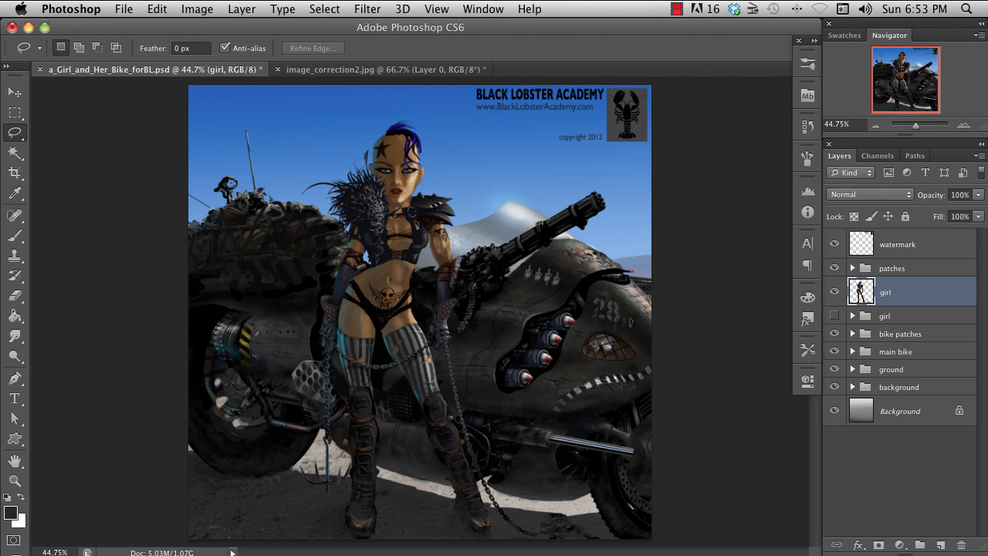
Step back three times in history to undo the head enlargement.
key(super+alt+z)
key(super+alt+z)
key(super+alt+z)
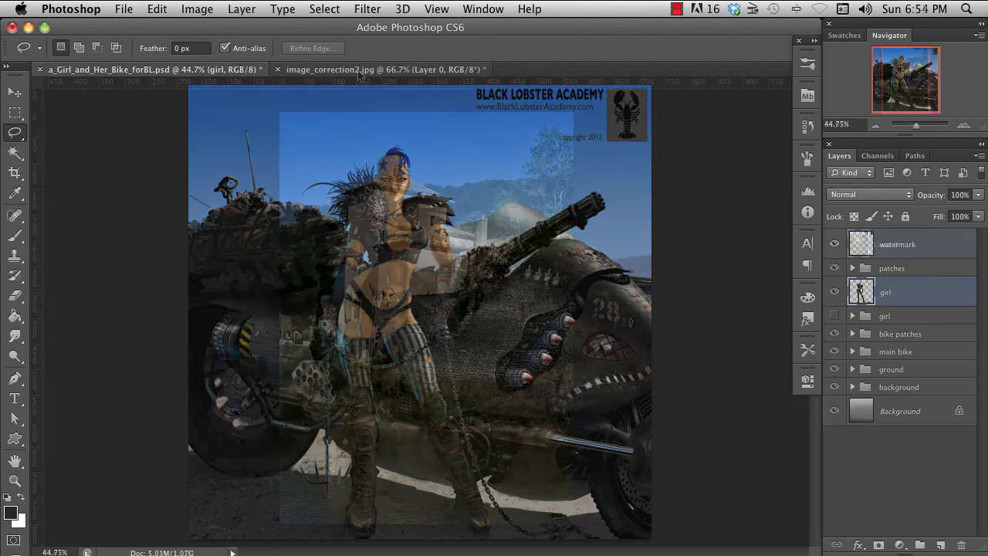
Switch to image_correction2.jpg and try straightening the layer with a Ruler line drawn along the shoreline.
click(359, 71)
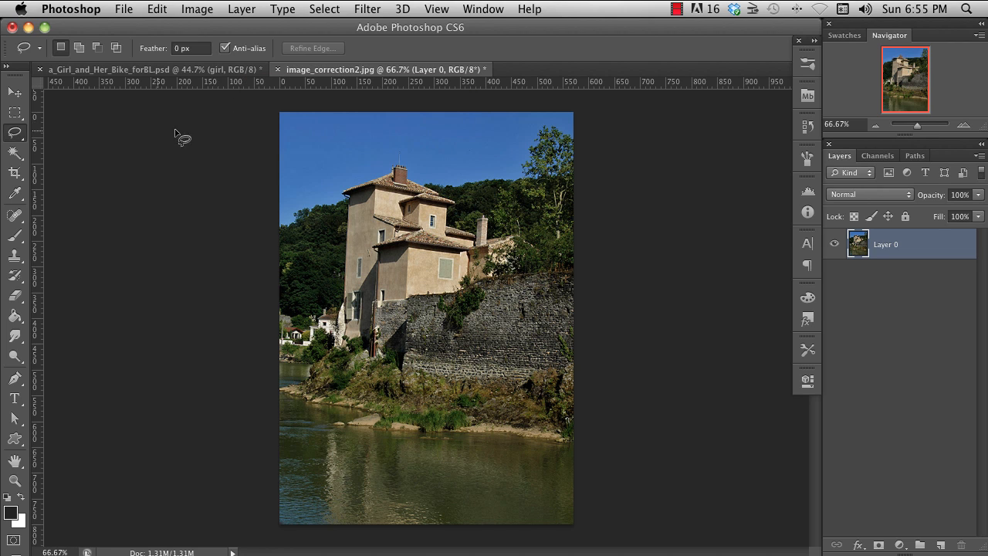
click(19, 198)
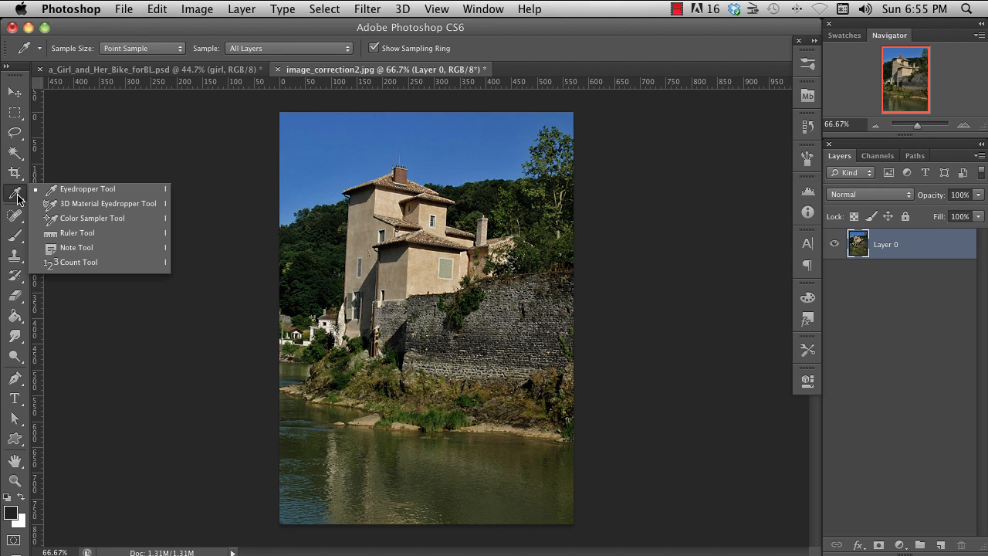
click(51, 237)
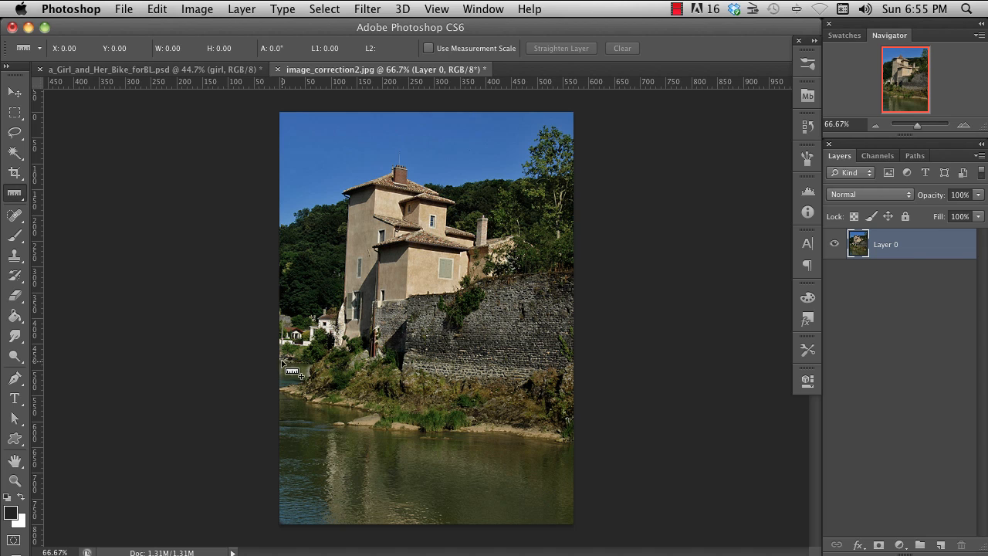
drag(279, 362, 610, 382)
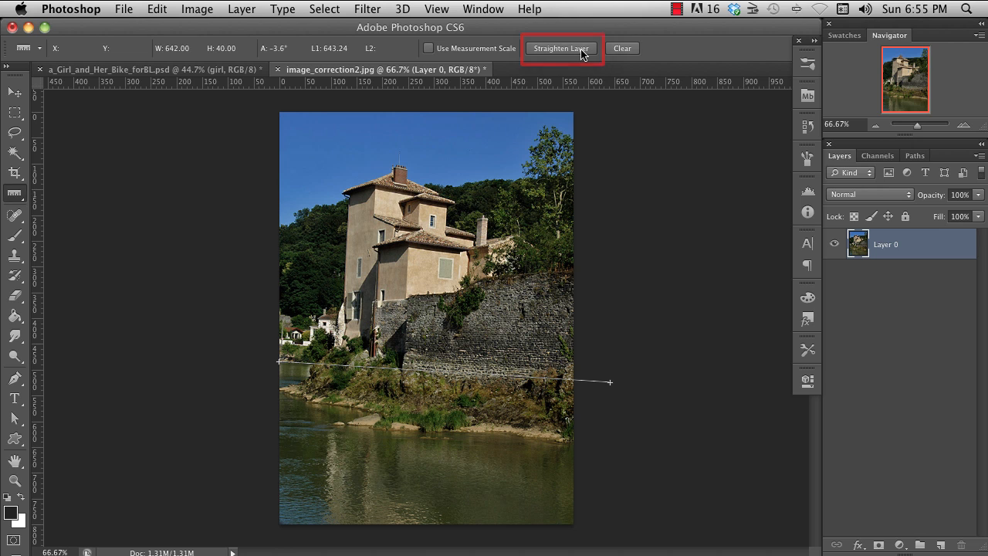
click(581, 50)
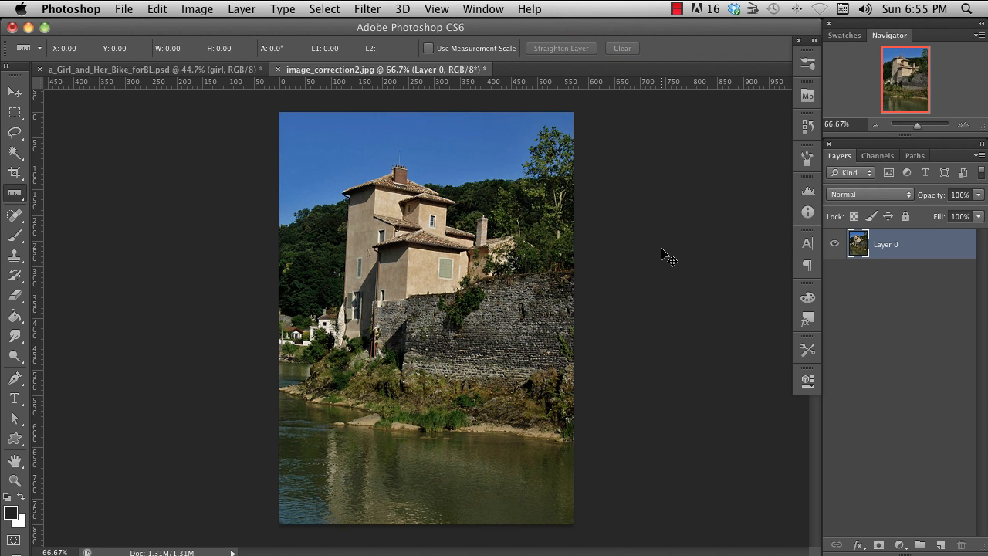
Draw a Ruler line down the building's vertical edge and straighten the layer to it.
drag(409, 244, 407, 327)
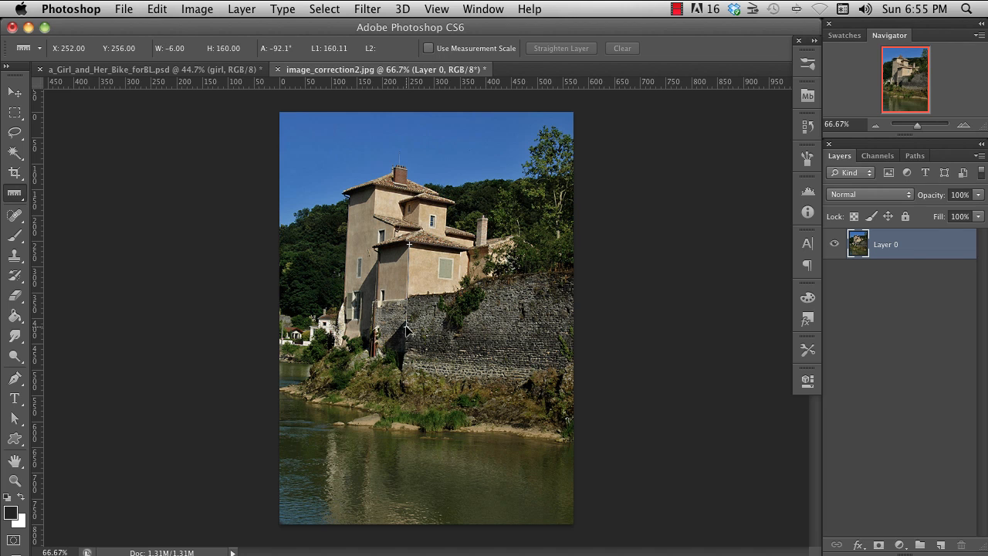
click(555, 50)
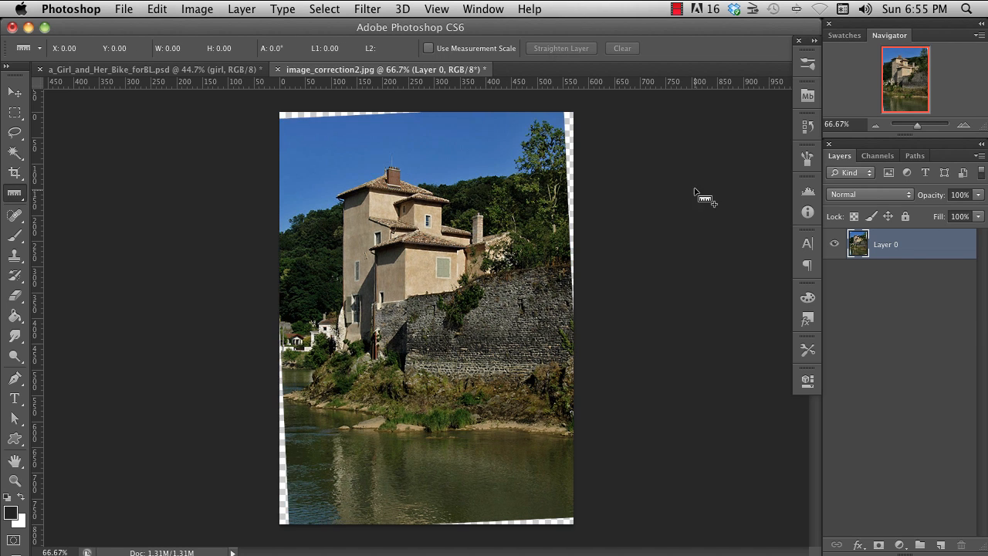
Crop the straightened photo inward to remove the transparent edges, commit, and switch to the Move tool.
click(15, 173)
drag(426, 113, 426, 117)
drag(280, 317, 285, 318)
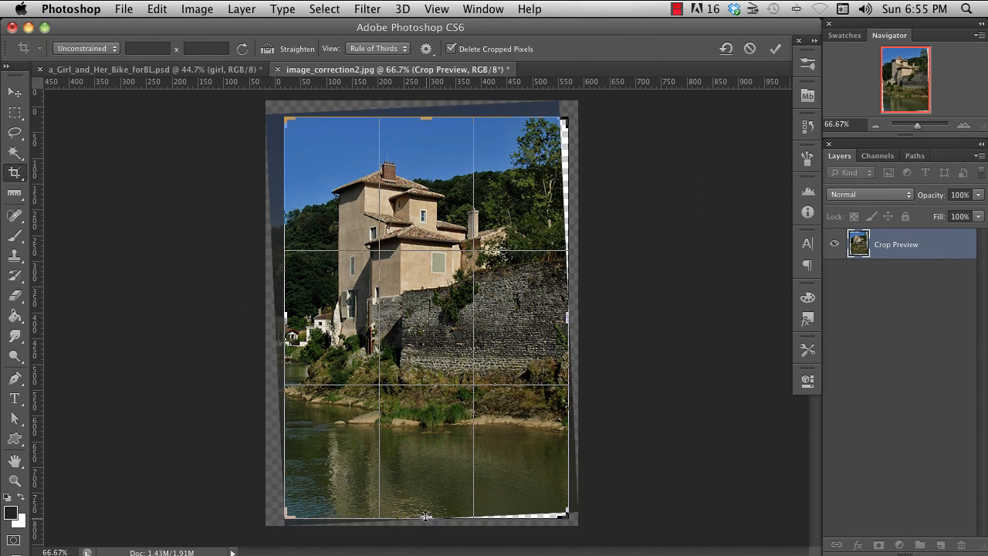
drag(568, 317, 567, 298)
key(Return)
key(v)
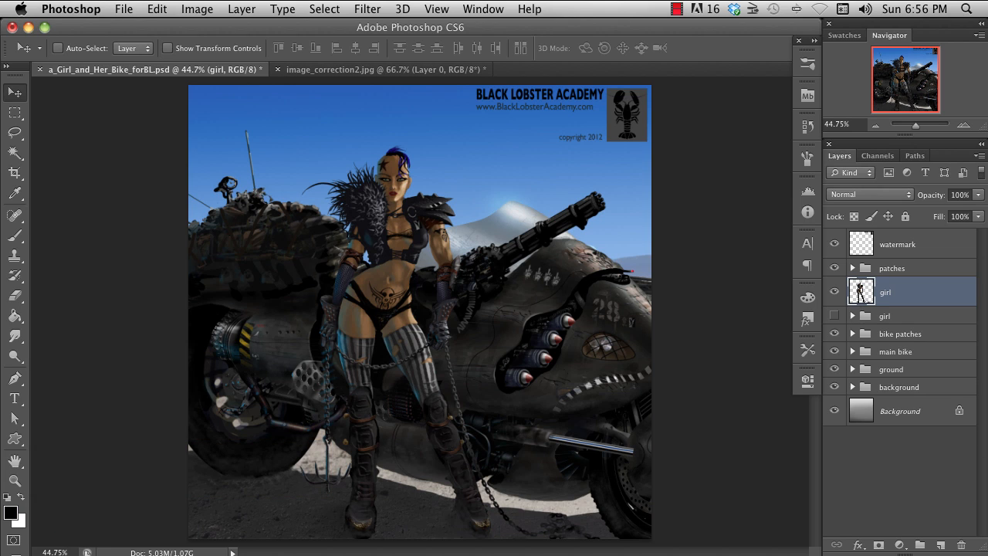
Create a new empty layer and load the girl layer's outline as a selection.
key(x)
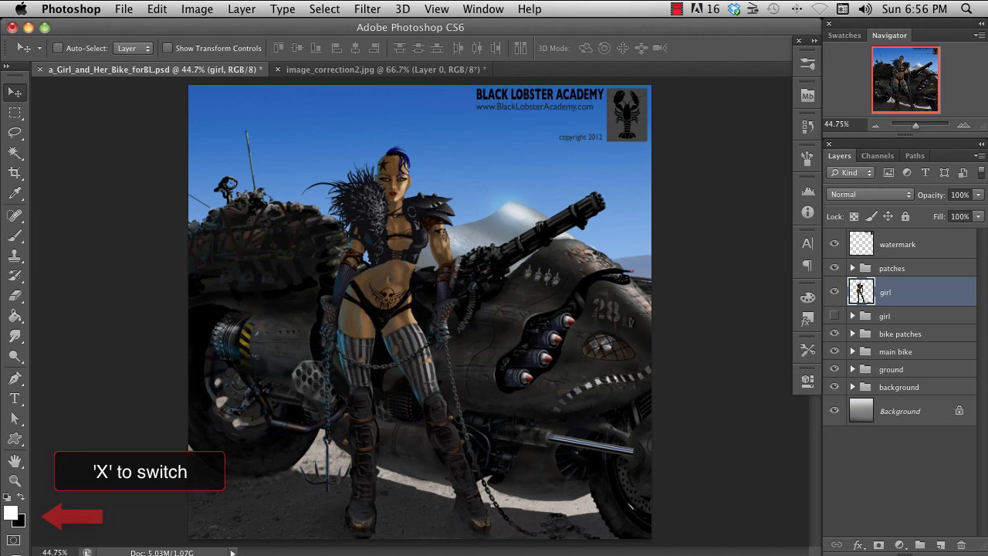
key(x)
key(l)
key(ctrl+shift+alt+n)
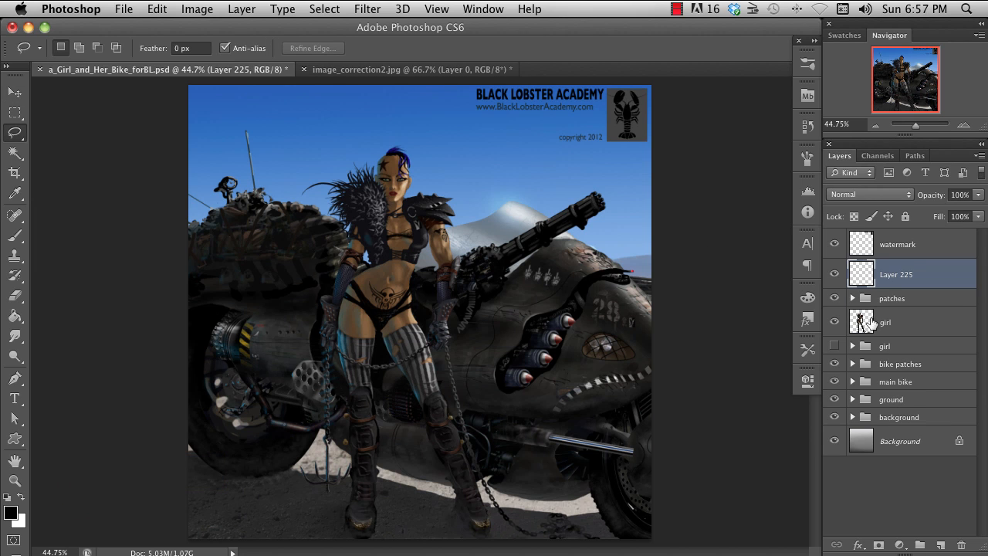
ctrl+click(863, 324)
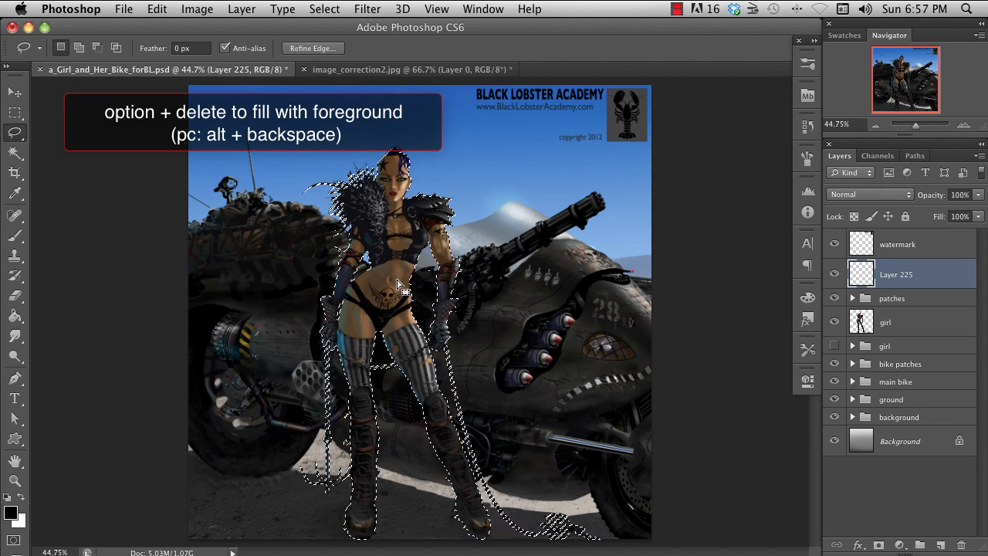
Move the selection beside the girl and fill it with the foreground colour, then the background colour.
drag(392, 285, 510, 263)
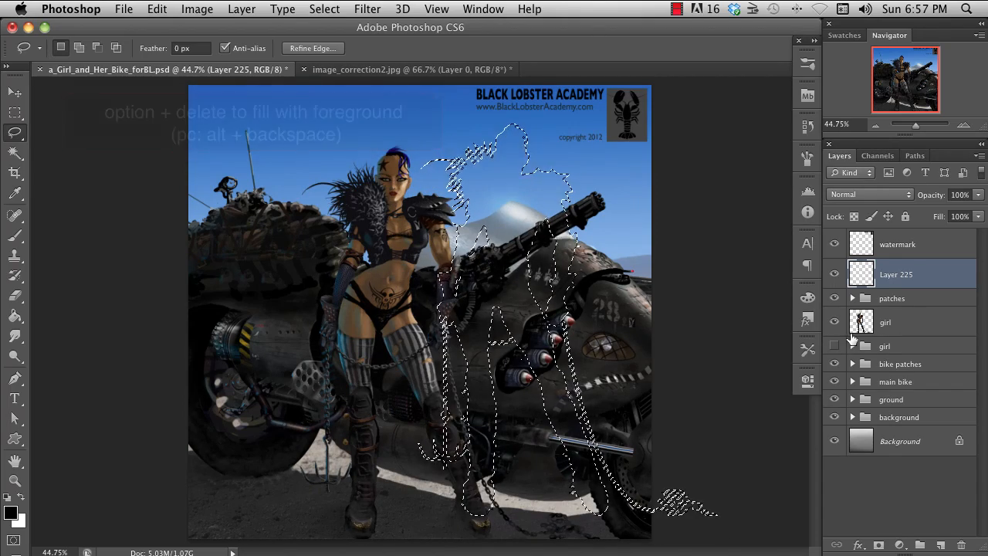
key(alt+BackSpace)
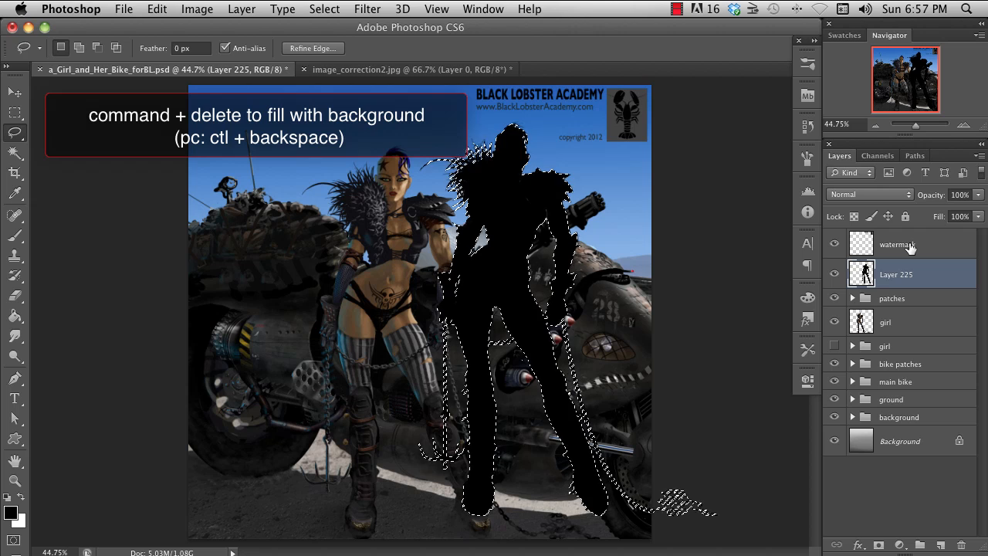
key(super+BackSpace)
Clear the white-filled area and deselect.
key(super+d)
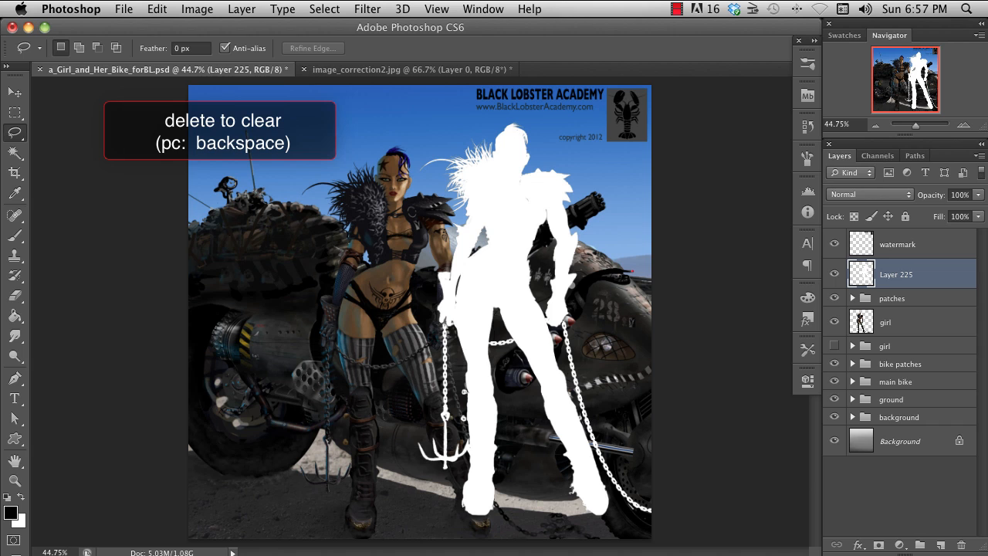
key(BackSpace)
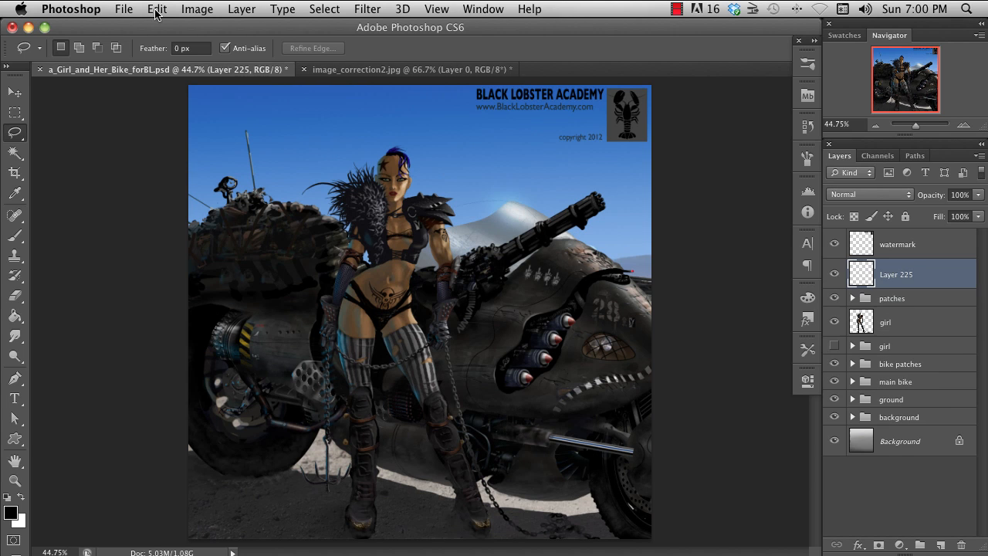
Open the Fill dialog and review its content options.
click(154, 10)
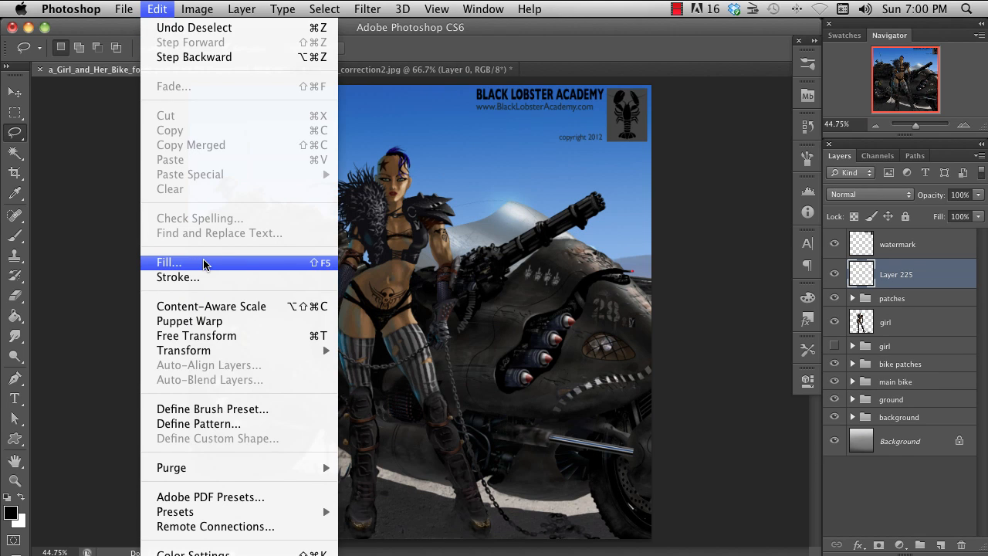
click(249, 266)
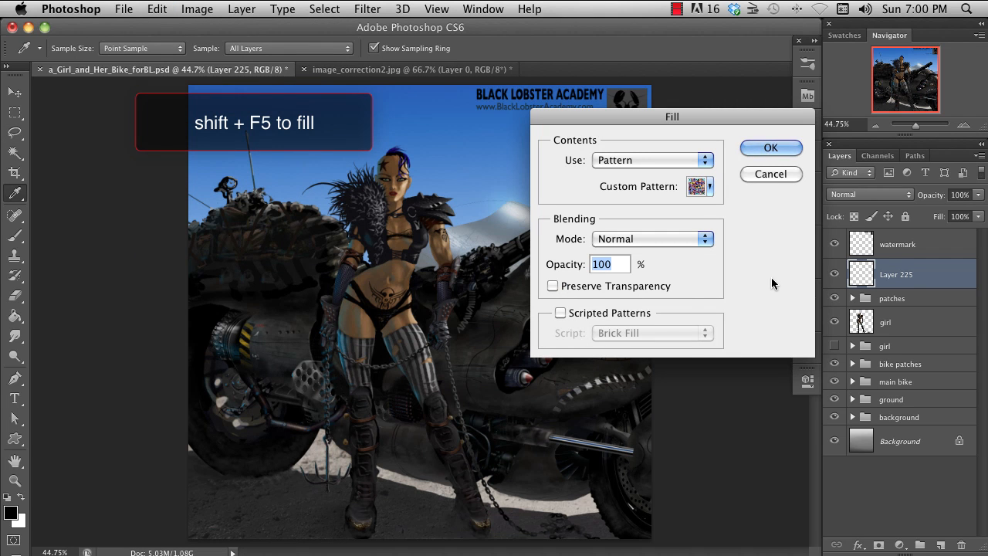
click(707, 162)
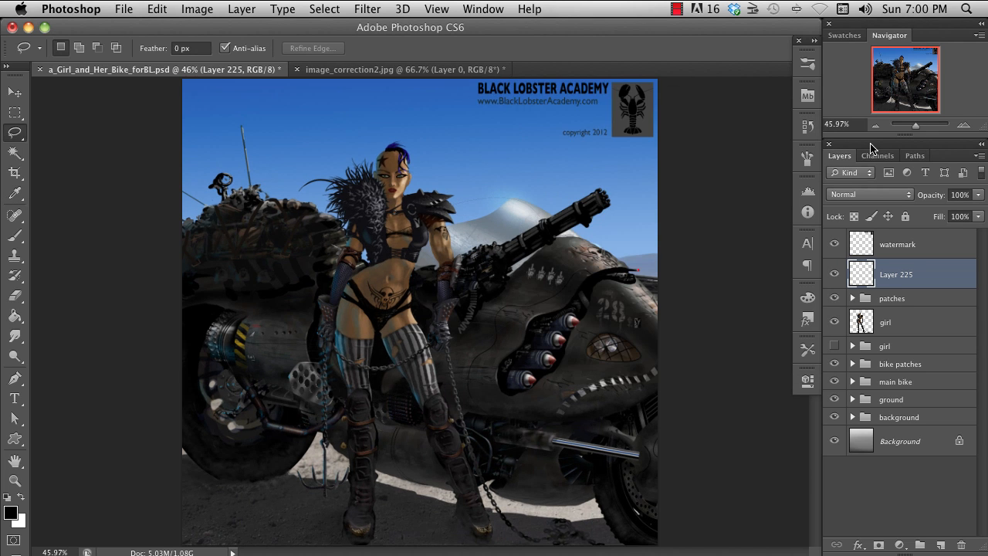
Lasso the tear in the girl's stocking and Content-Aware fill it.
key(super+1)
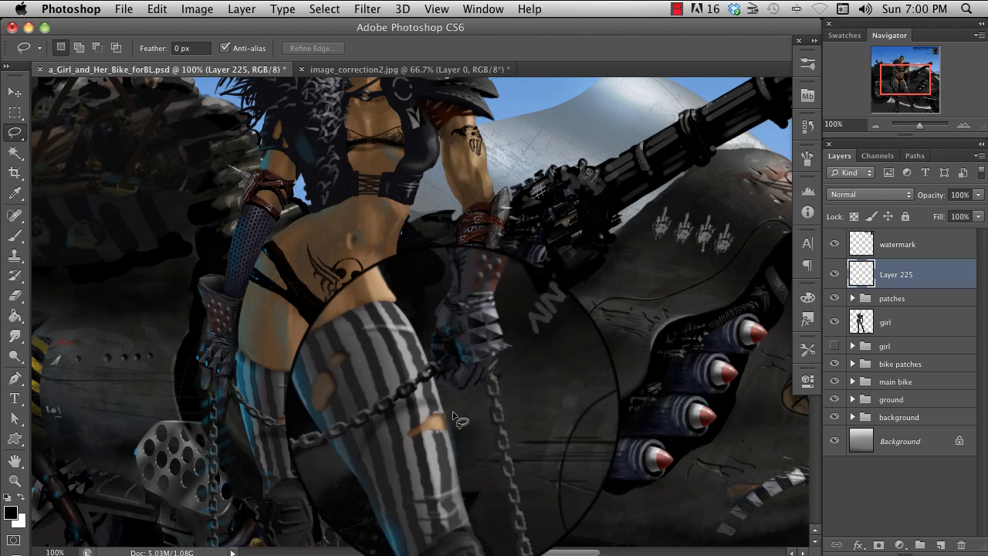
mouse_move(447, 412)
mouse_down()
mouse_move(409, 424)
mouse_move(449, 430)
mouse_move(446, 412)
mouse_up()
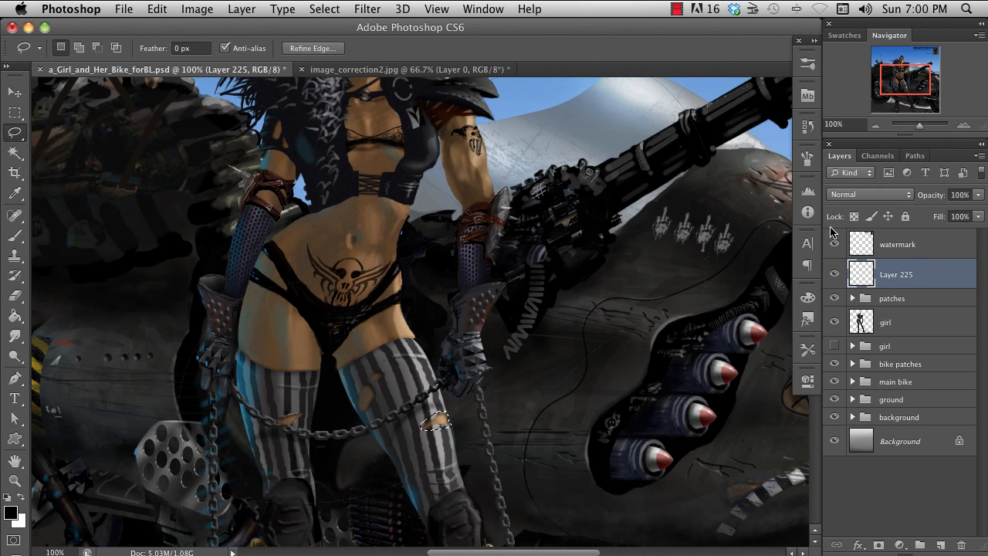
key(shift+BackSpace)
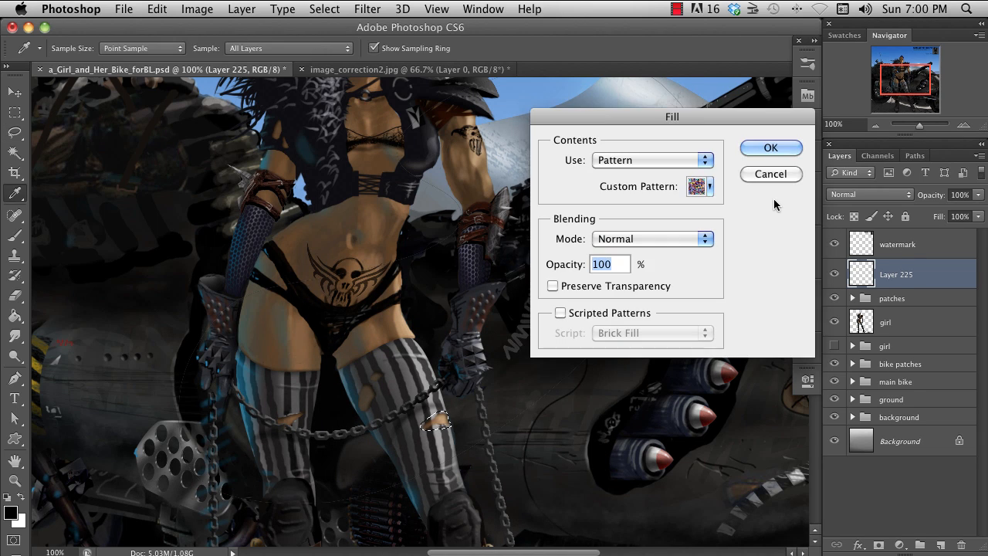
click(704, 159)
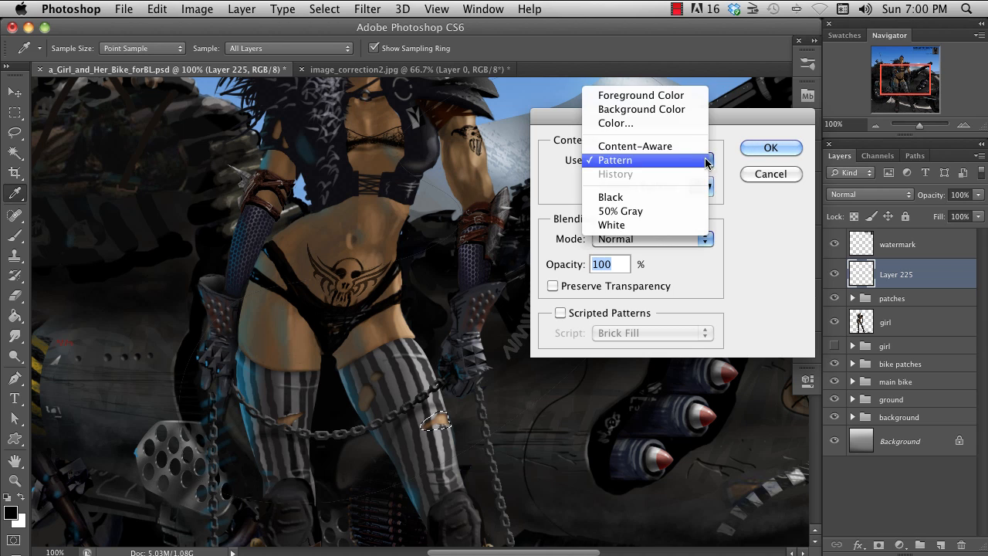
click(692, 150)
click(769, 148)
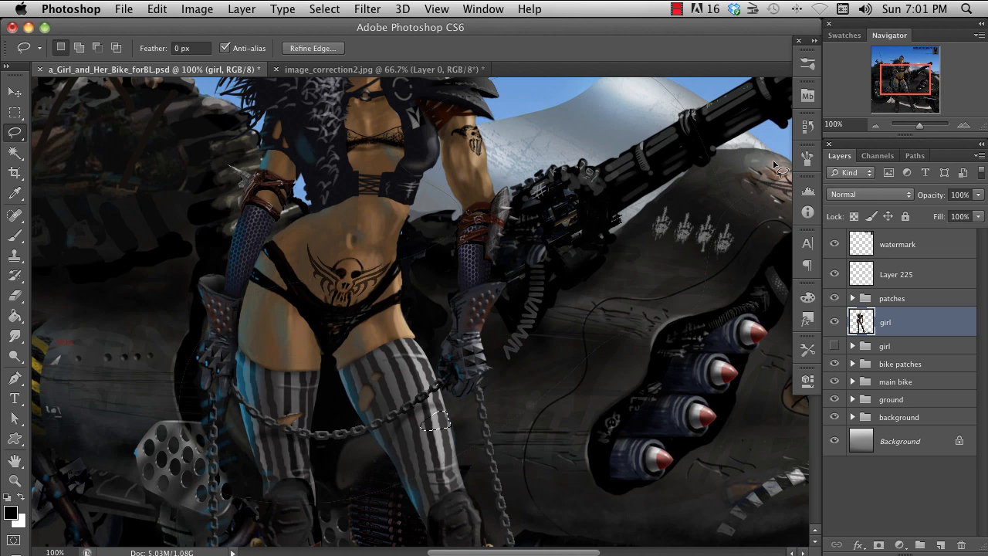
Load the girl's outline as a selection on Layer 225 and fill it with a colourful pattern.
key(super+d)
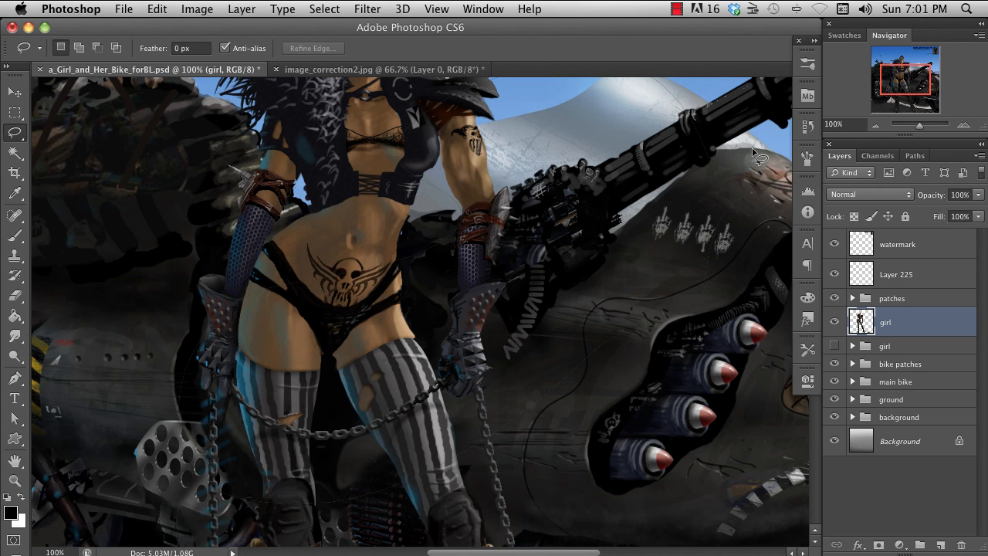
key(super+t)
key(super+0)
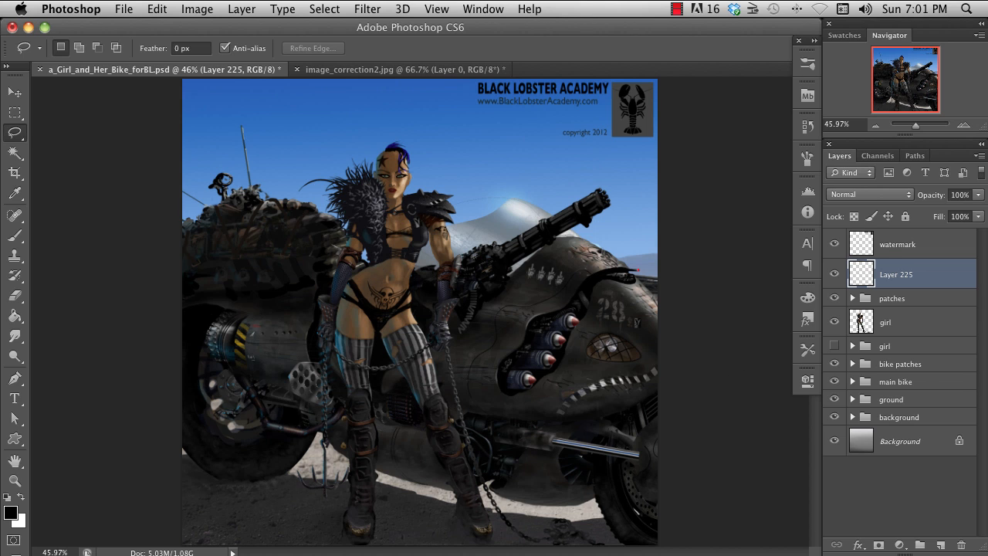
super+click(861, 325)
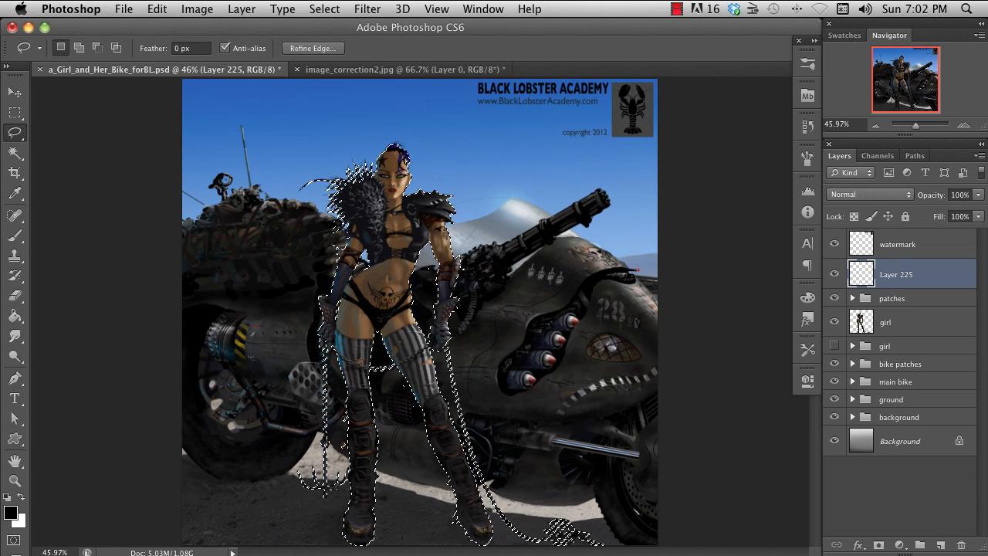
key(shift+F5)
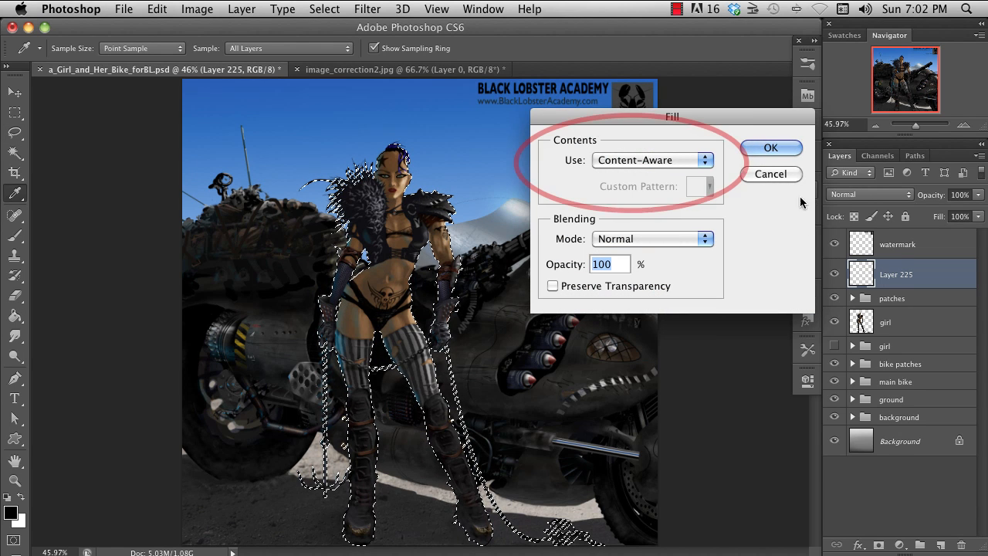
click(704, 161)
click(687, 175)
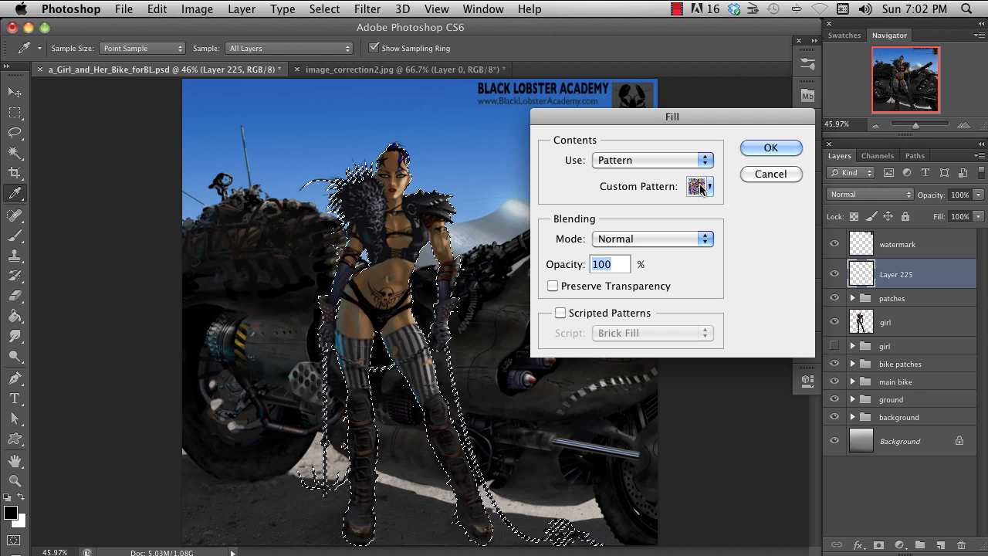
click(700, 188)
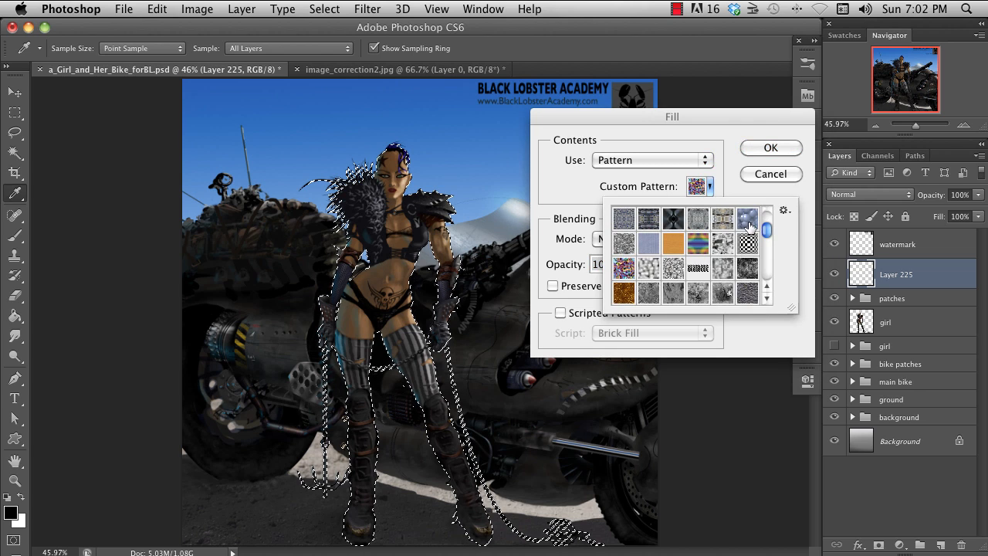
mouse_move(765, 237)
mouse_down()
mouse_move(765, 221)
mouse_move(765, 233)
mouse_up()
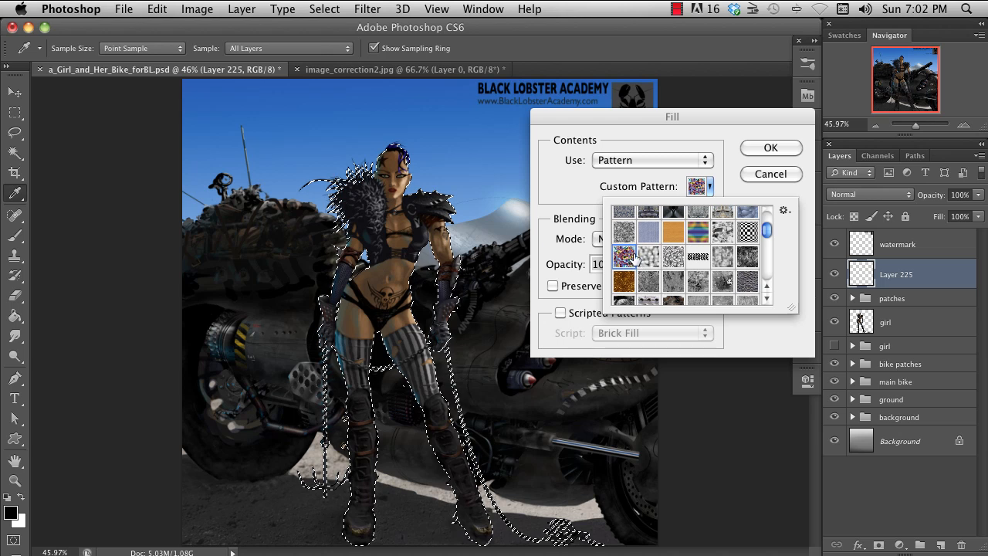
double_click(625, 256)
click(770, 151)
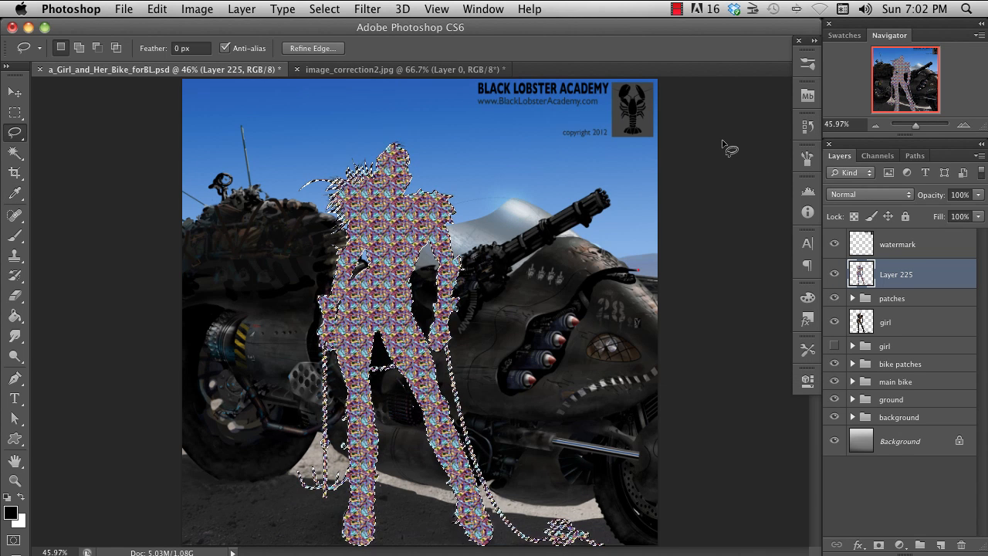
Open the Fill dialog's pattern picker and browse its options menu without filling.
key(shift+BackSpace)
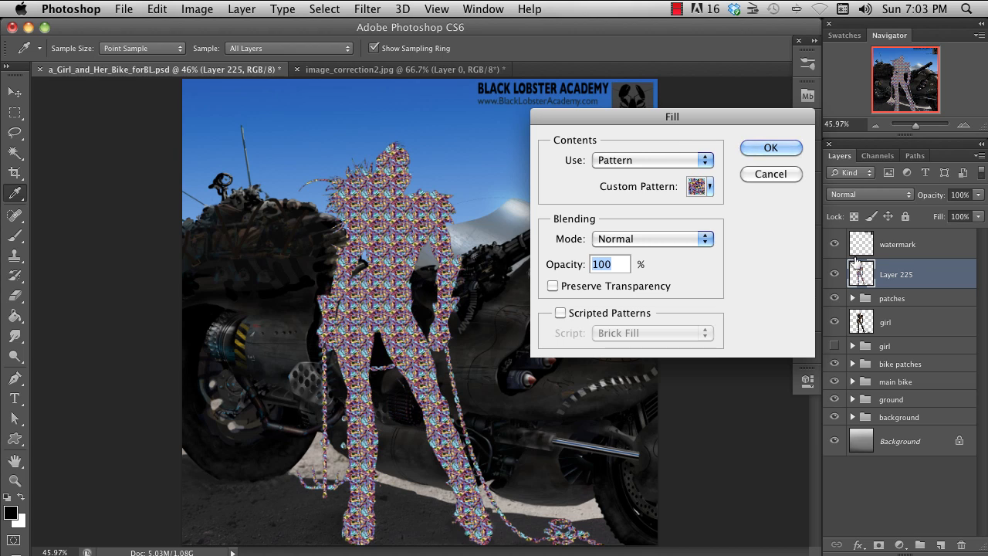
click(709, 187)
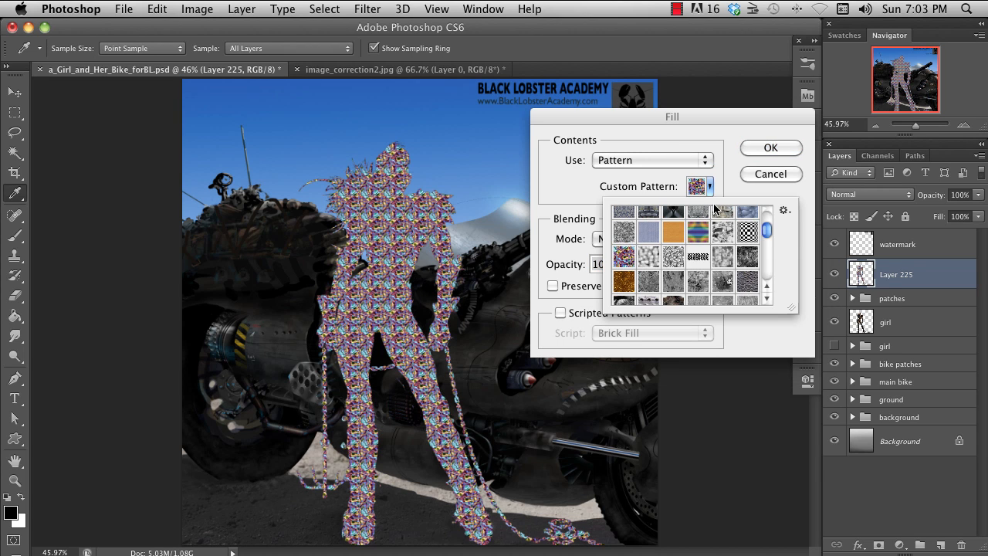
click(784, 211)
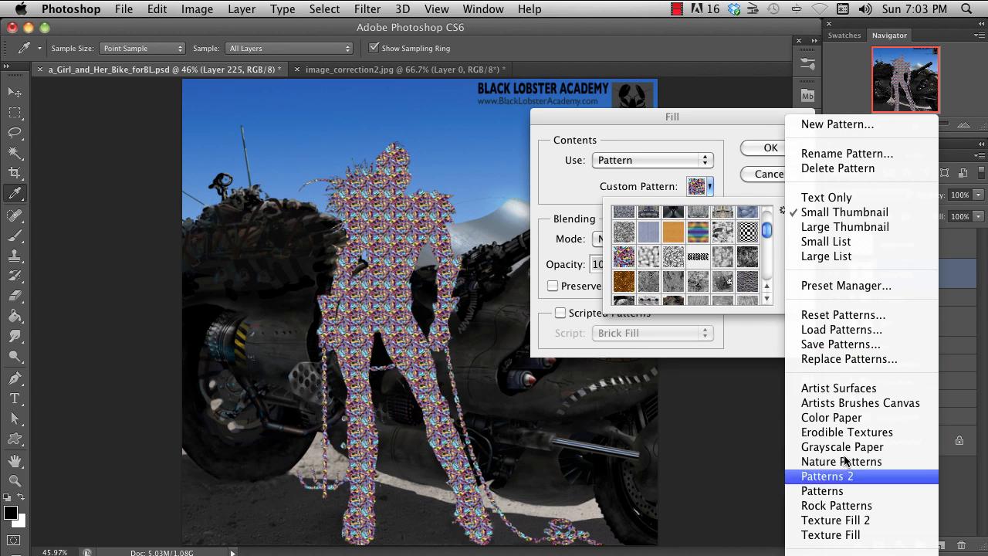
click(762, 338)
click(798, 187)
click(786, 179)
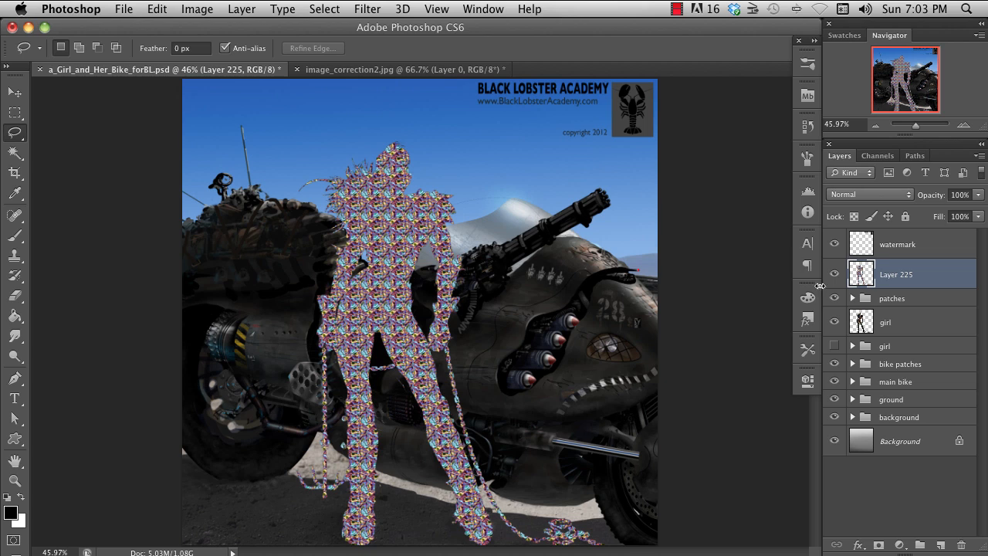
Add a new layer and fill a rectangular marquee near the upper right of the image with white.
click(940, 545)
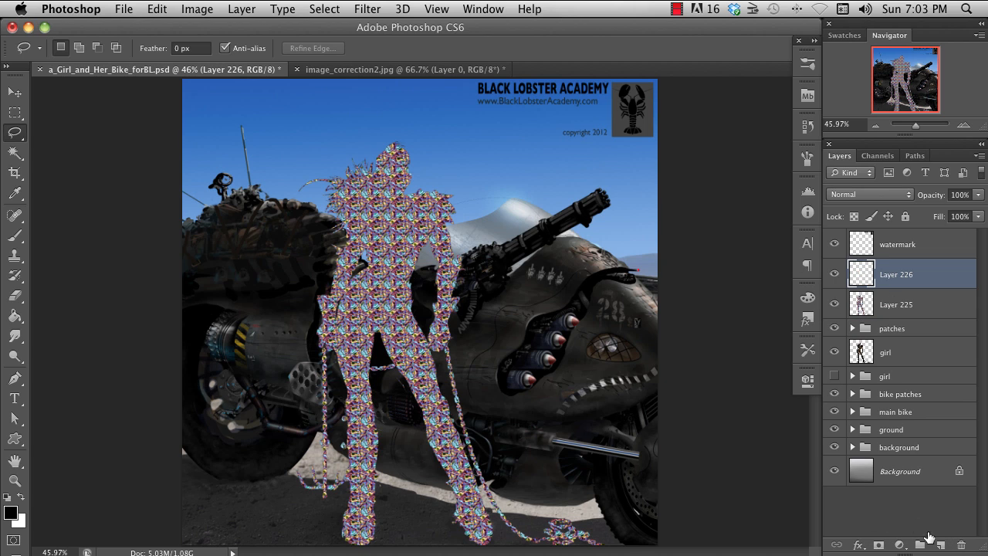
key(m)
mouse_move(449, 122)
mouse_down()
mouse_move(533, 219)
mouse_move(555, 228)
mouse_up()
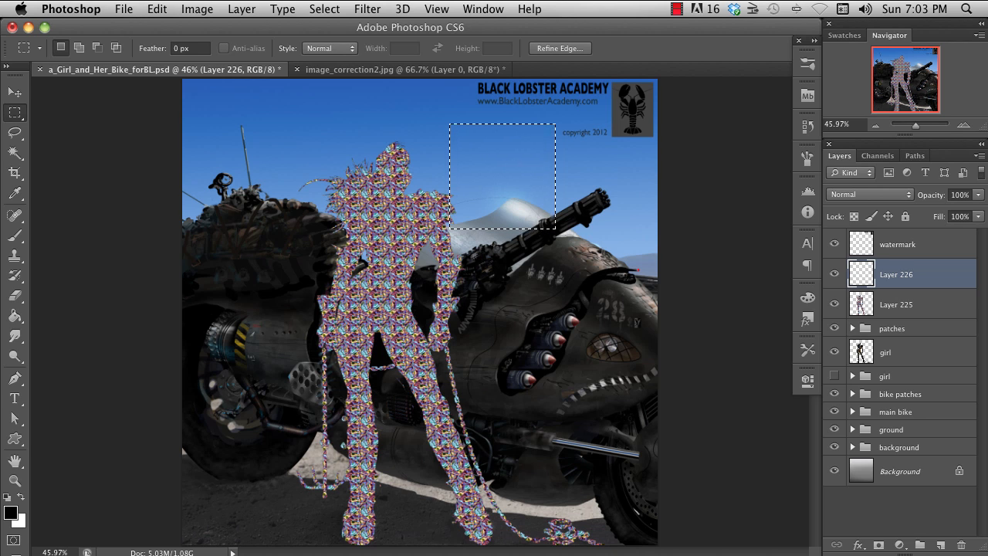
key(super+BackSpace)
Set the brush to 89% opacity and 79% flow, and paint black squiggles inside the white square.
key(b)
right_click(414, 338)
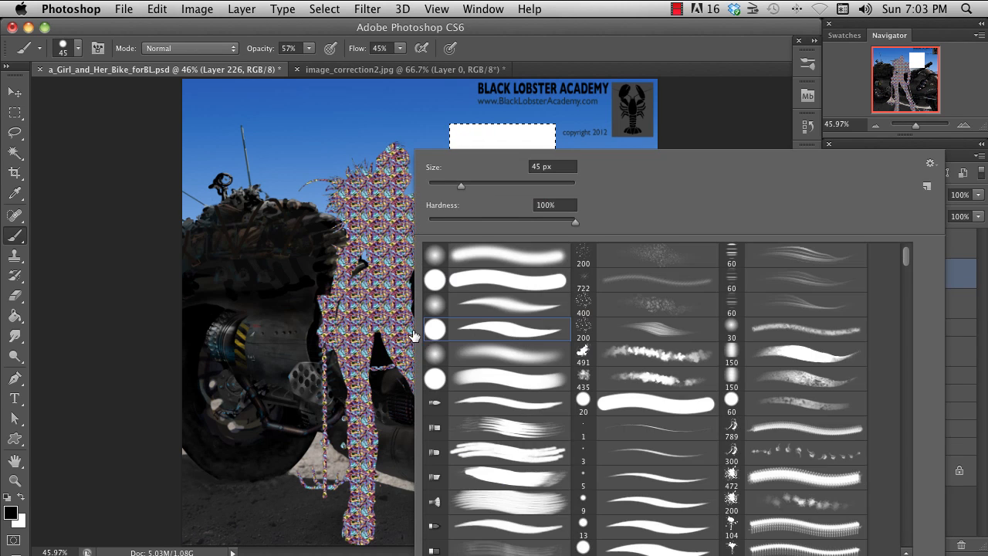
key(Escape)
click(309, 51)
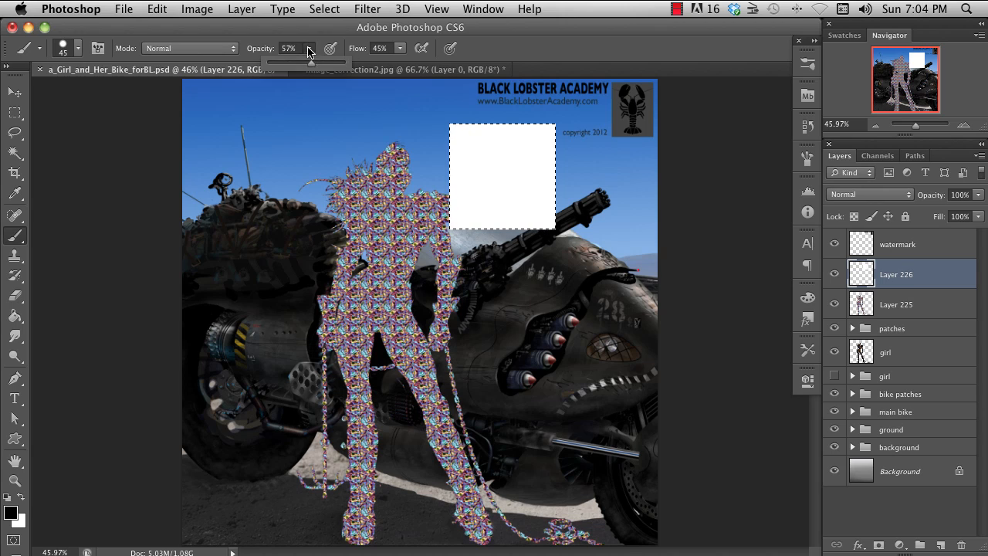
drag(308, 61, 331, 61)
click(400, 52)
drag(400, 62, 424, 62)
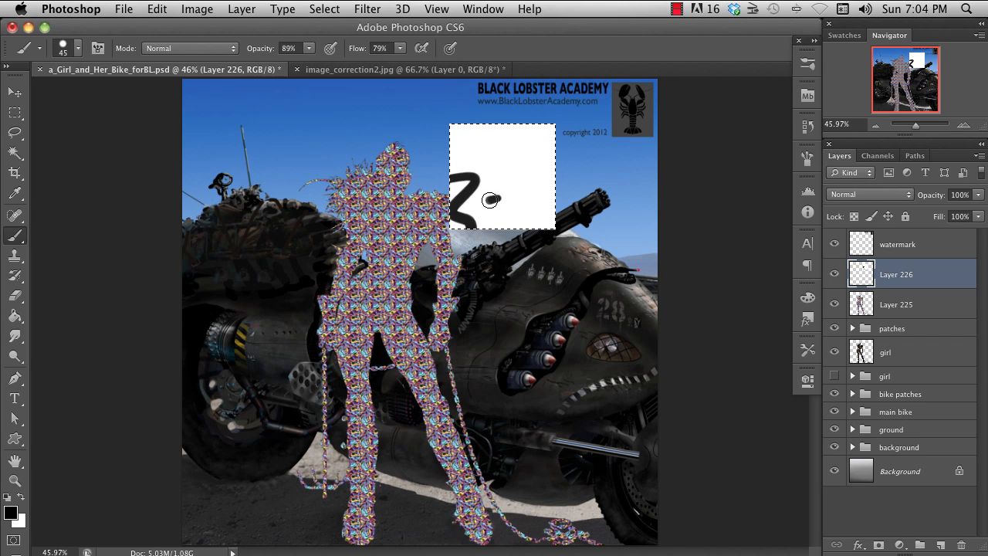
drag(545, 163, 557, 160)
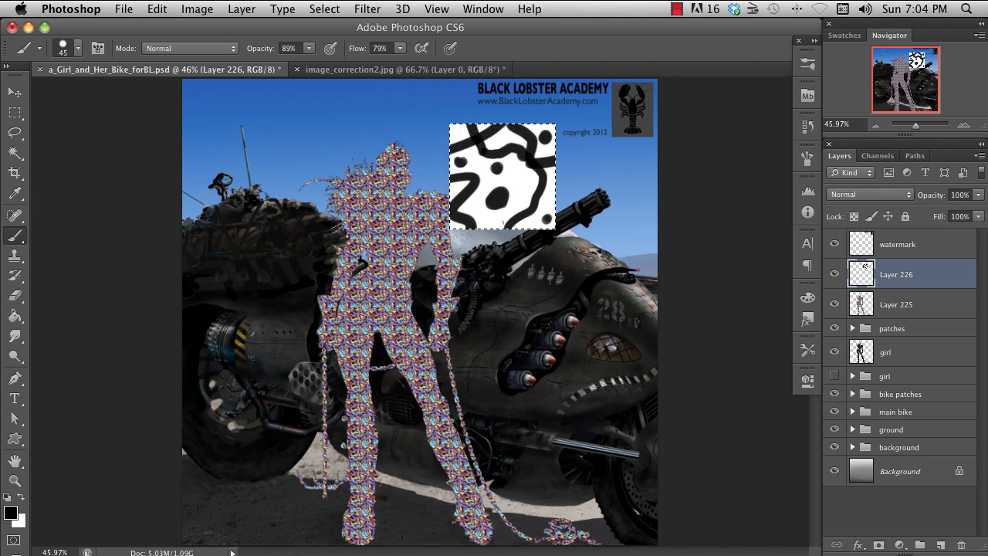
Define the white square with black squiggles as a new pattern named junk.
click(158, 9)
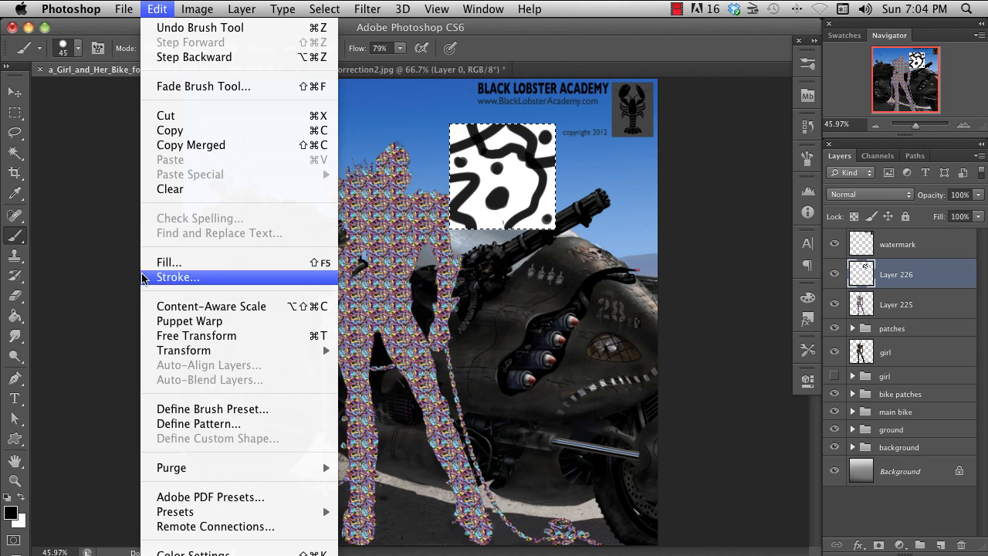
click(180, 427)
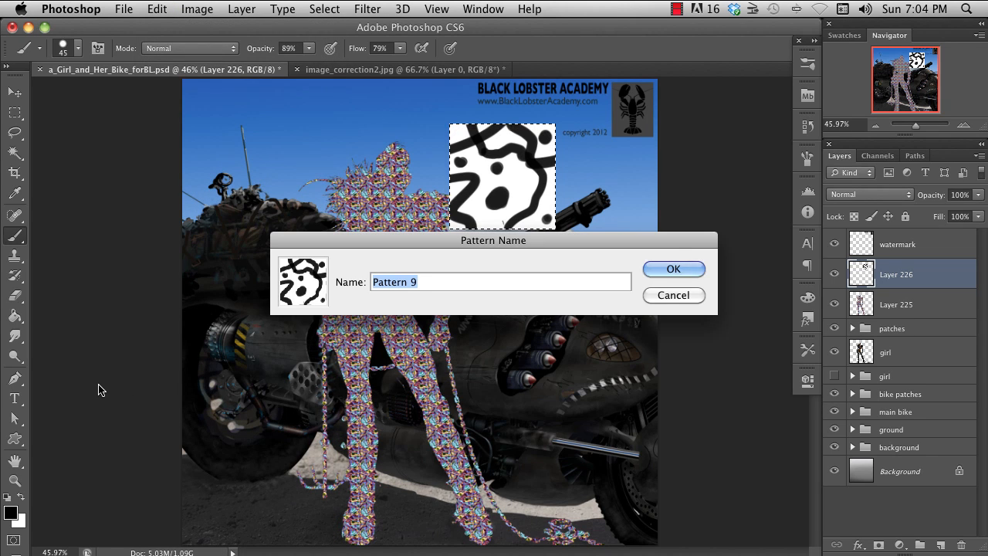
text(junk)
key(Return)
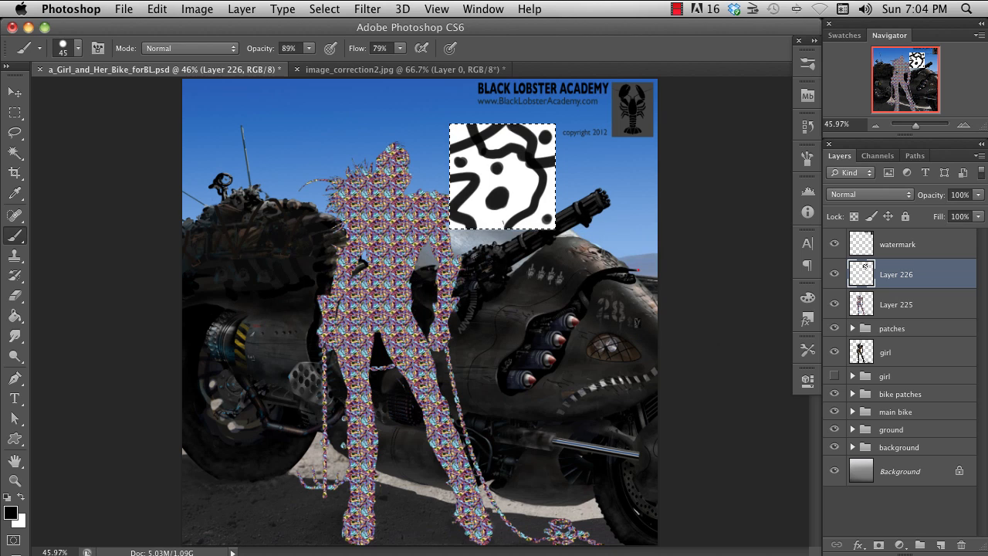
Add a Pattern Overlay layer style to Layer 225 using the junk pattern at 57% scale.
double_click(859, 307)
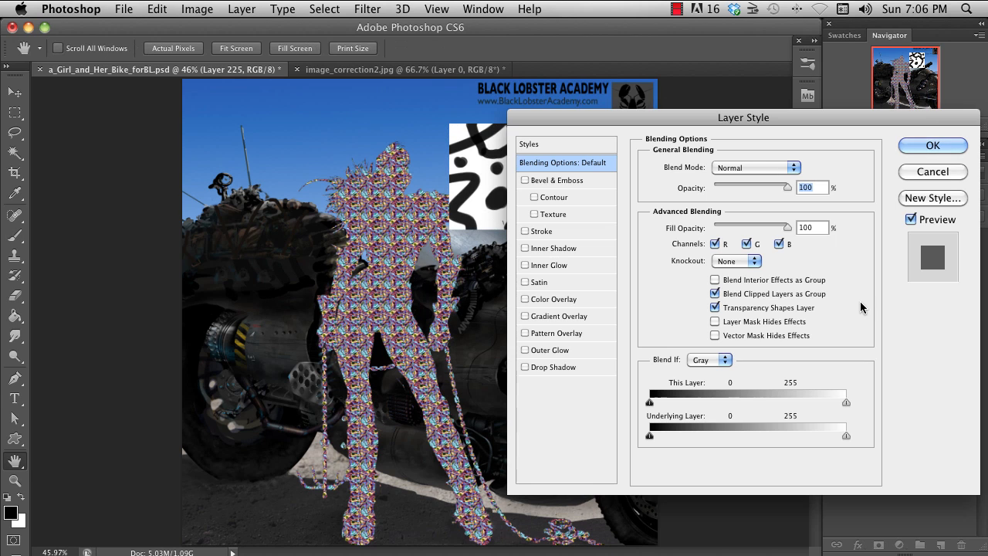
click(573, 334)
click(722, 226)
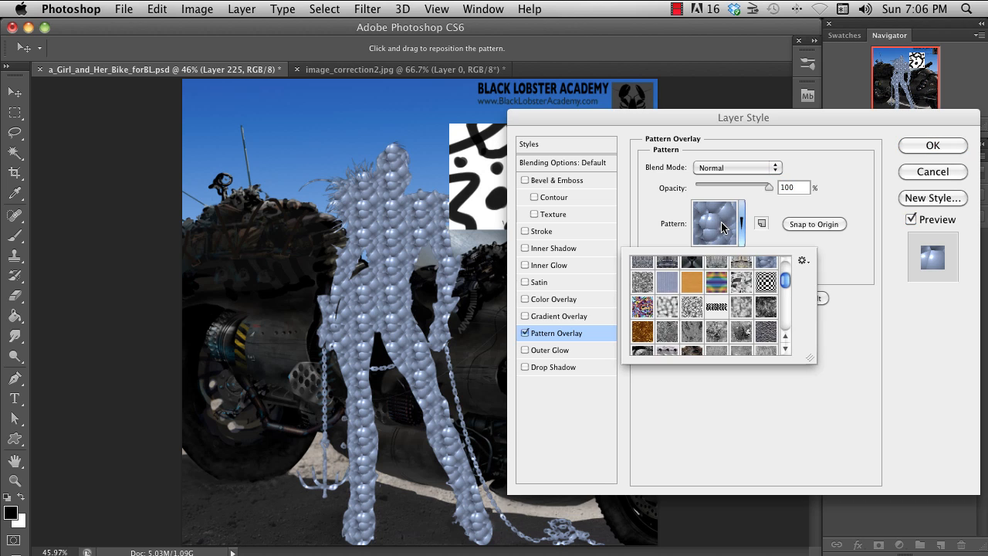
drag(785, 281, 788, 342)
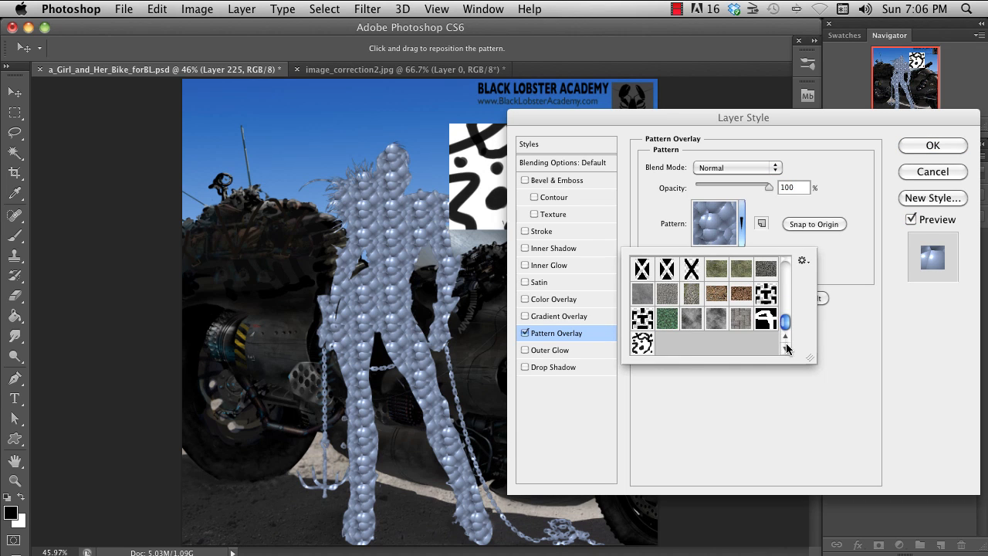
click(642, 343)
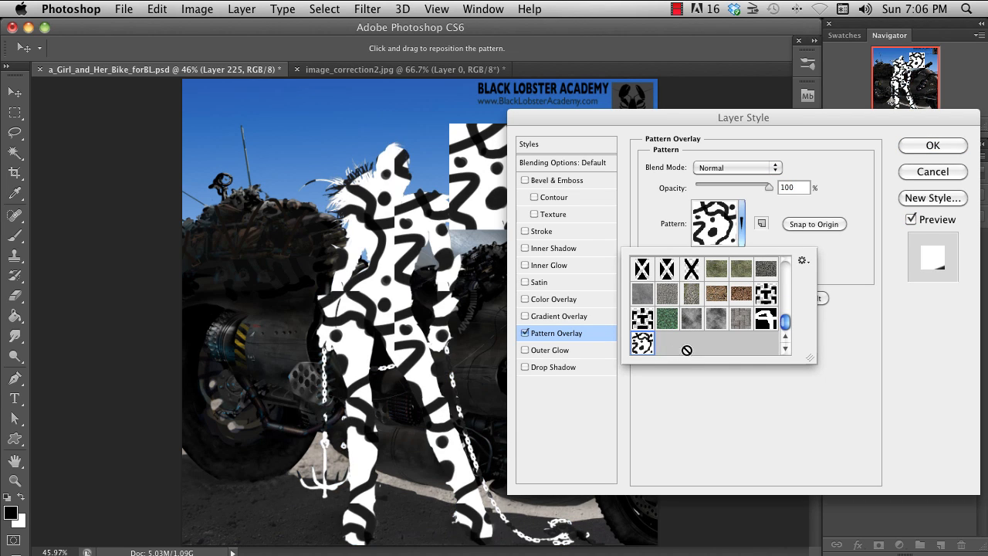
click(846, 276)
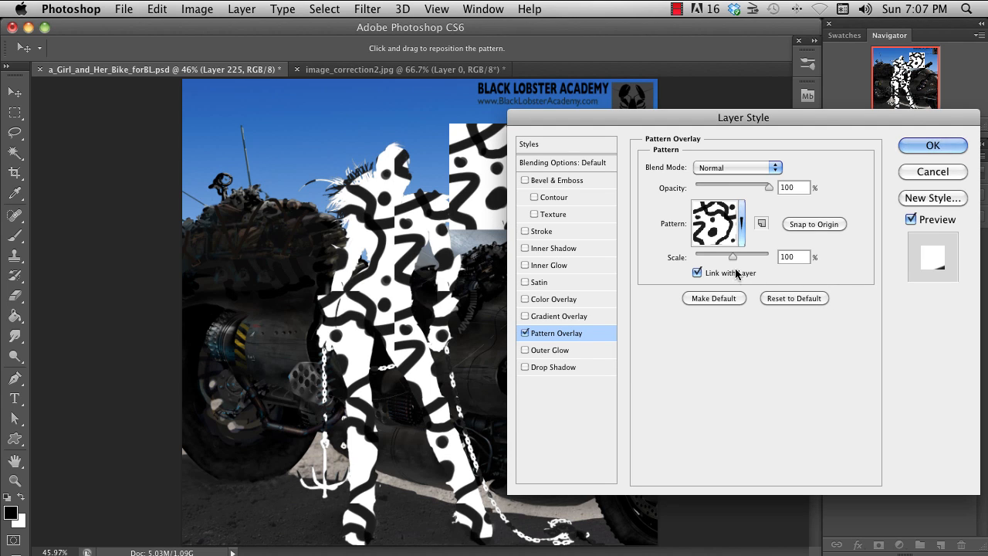
mouse_move(732, 256)
mouse_down()
mouse_move(698, 256)
mouse_move(752, 261)
mouse_move(717, 261)
mouse_up()
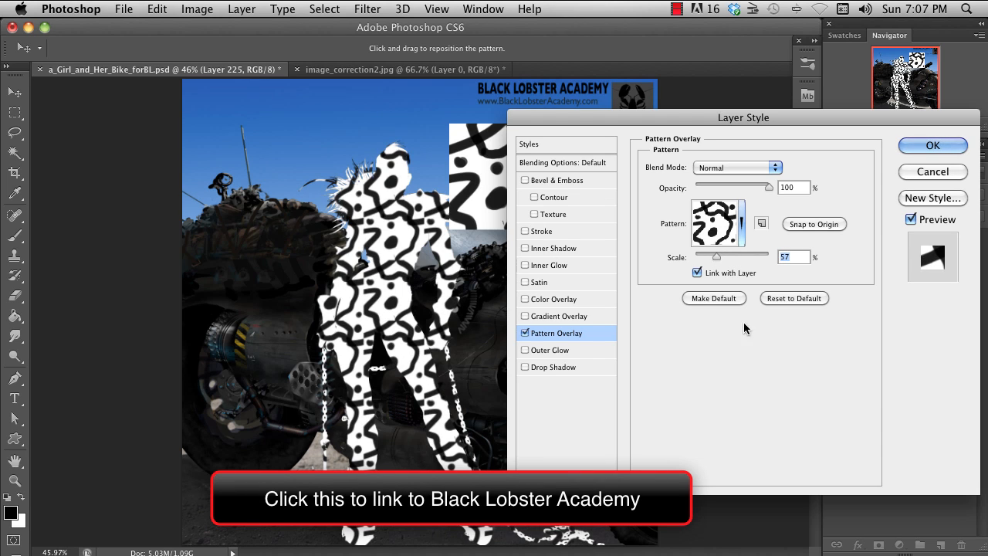
click(933, 145)
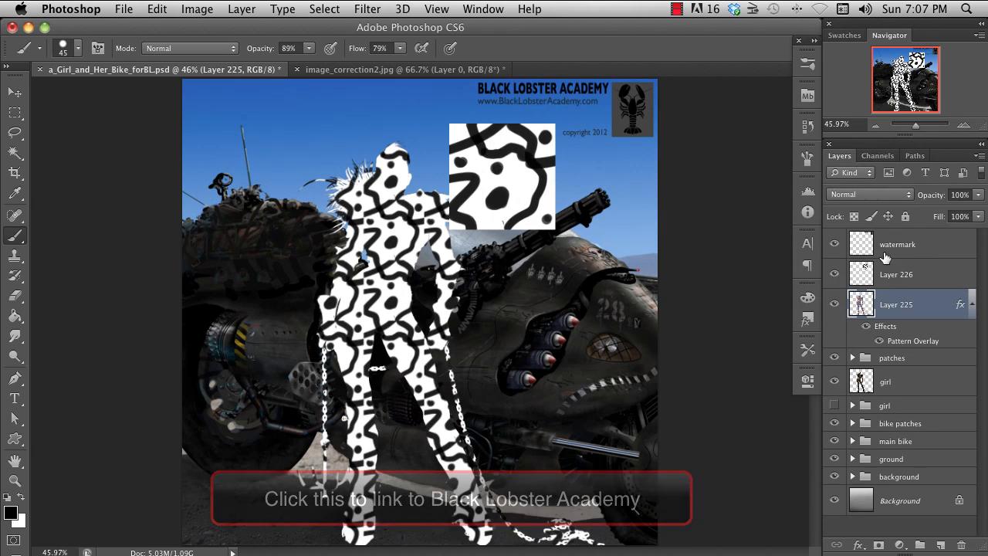
Hide Layer 226.
click(834, 274)
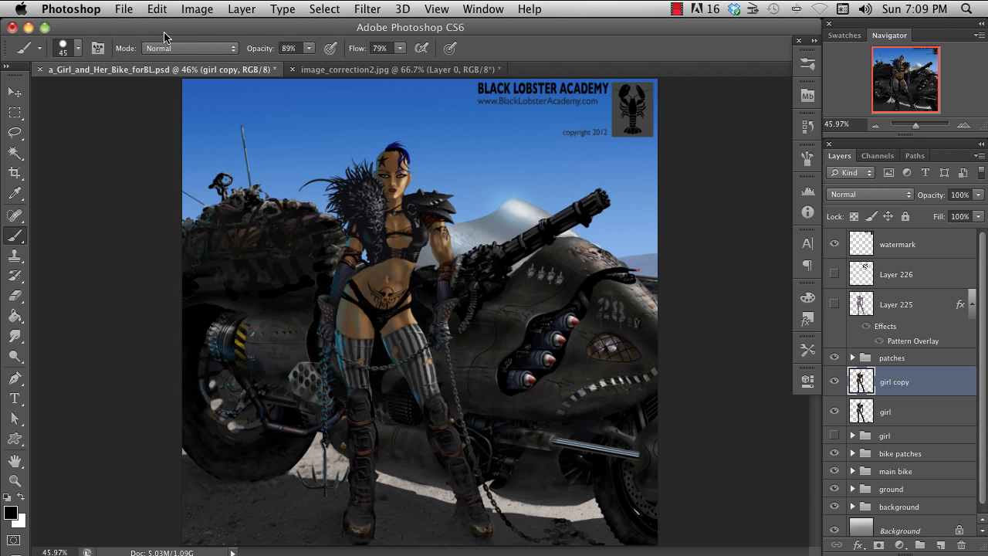
click(157, 9)
mouse_move(209, 357)
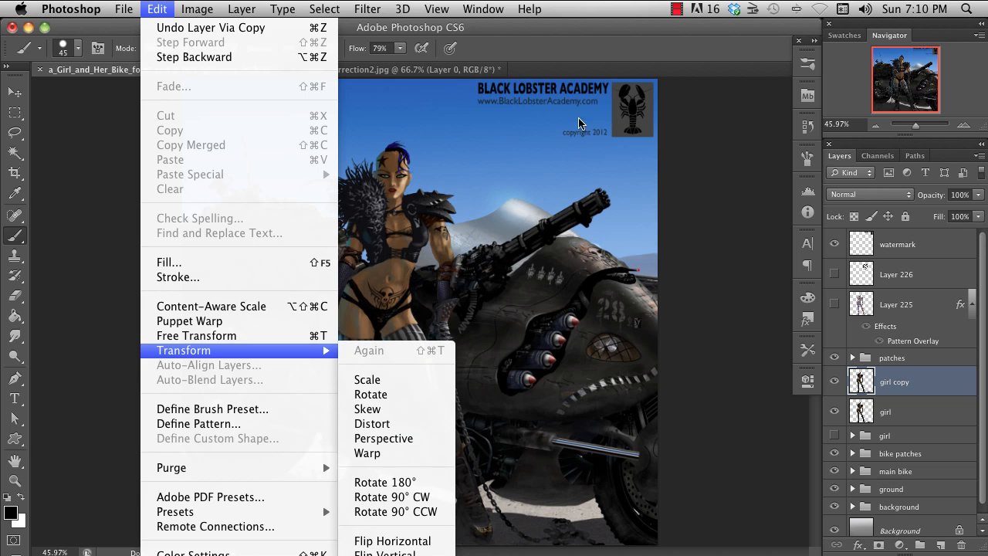
click(597, 130)
Try bending the girl copy layer with a custom Warp transform mesh, then undo the warp.
key(super+t)
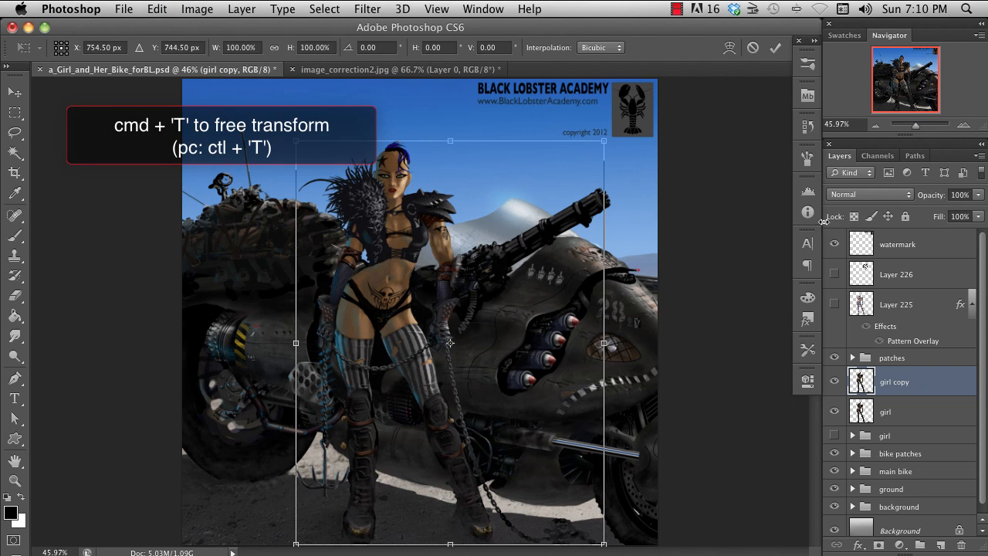
click(731, 49)
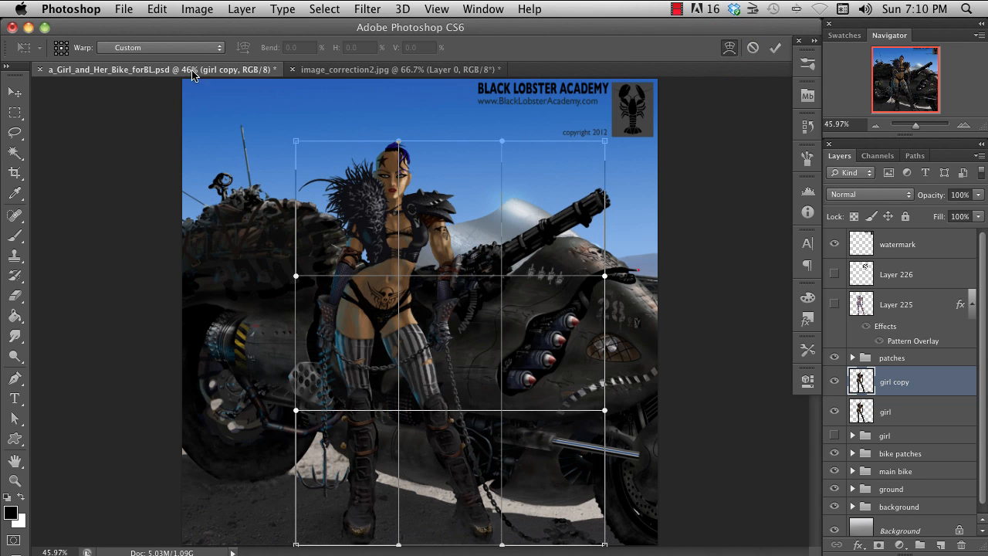
click(221, 49)
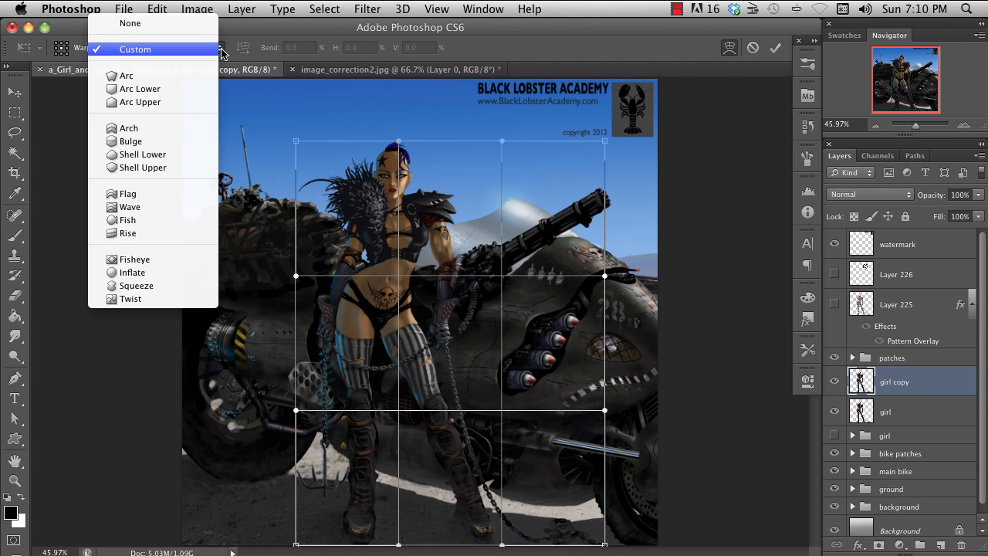
click(249, 102)
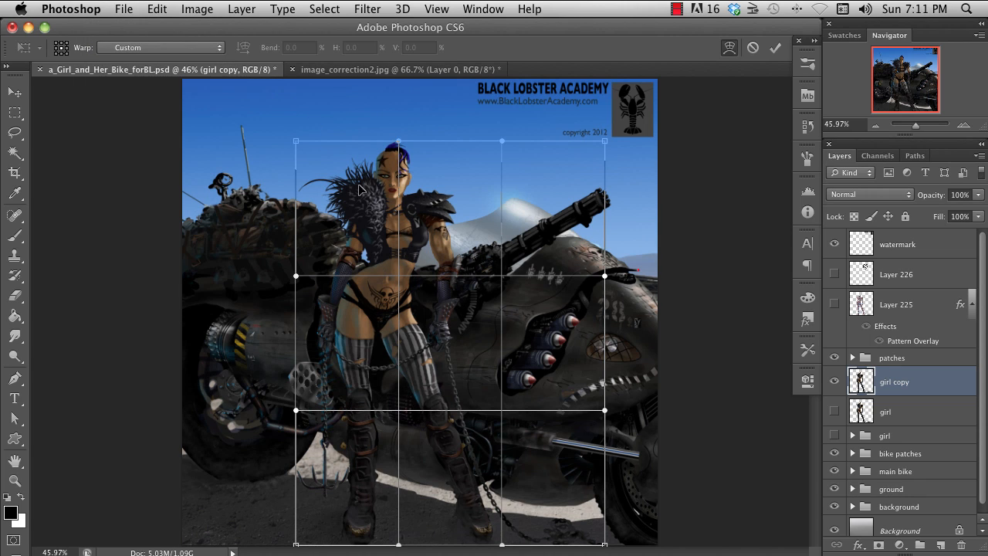
drag(380, 230, 447, 224)
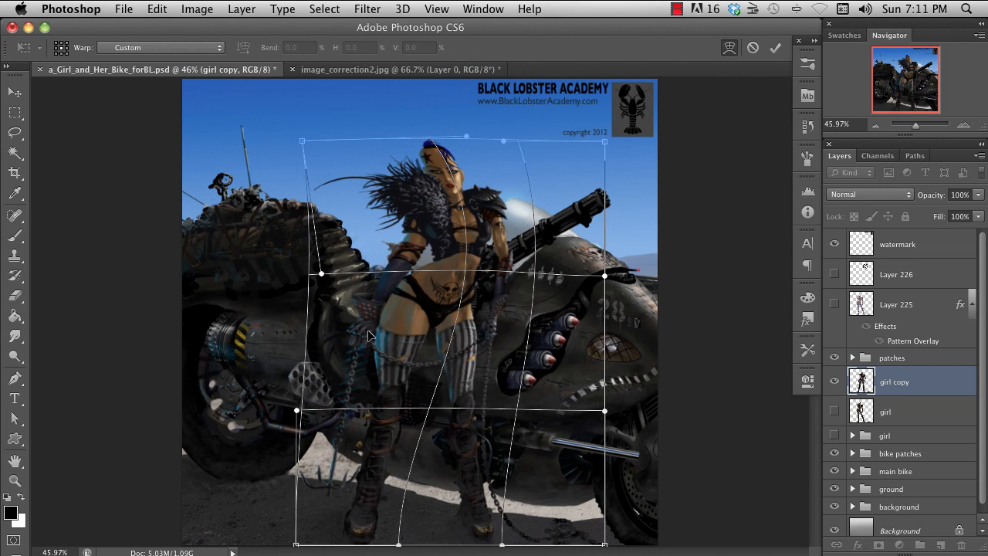
drag(371, 336, 330, 306)
drag(509, 407, 494, 432)
drag(523, 280, 544, 277)
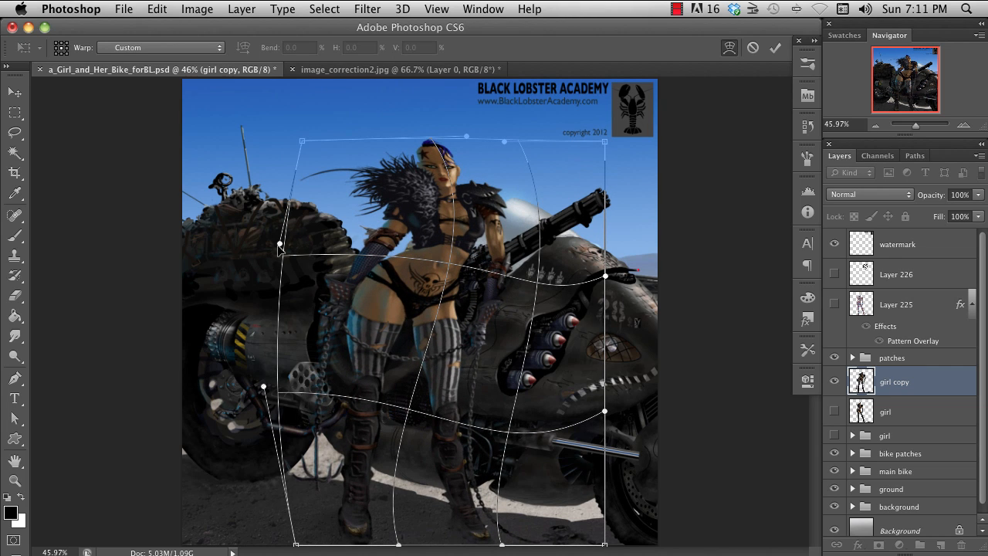
drag(280, 245, 432, 189)
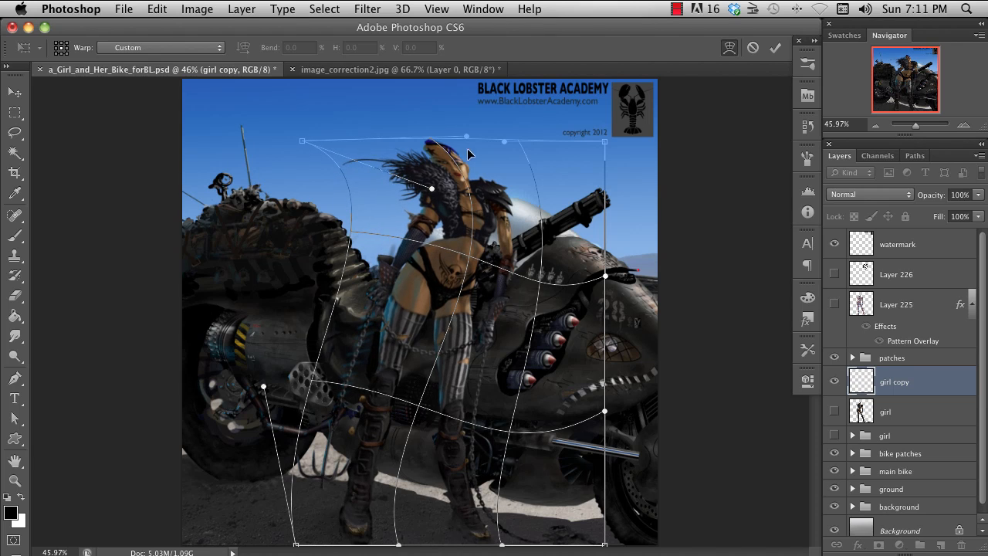
drag(468, 154, 441, 101)
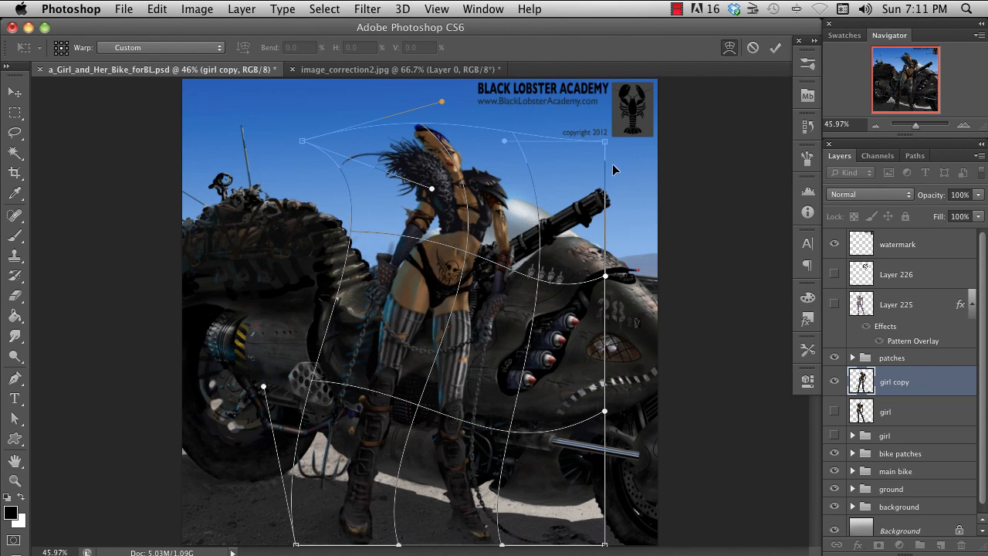
drag(605, 276, 540, 234)
drag(263, 386, 202, 180)
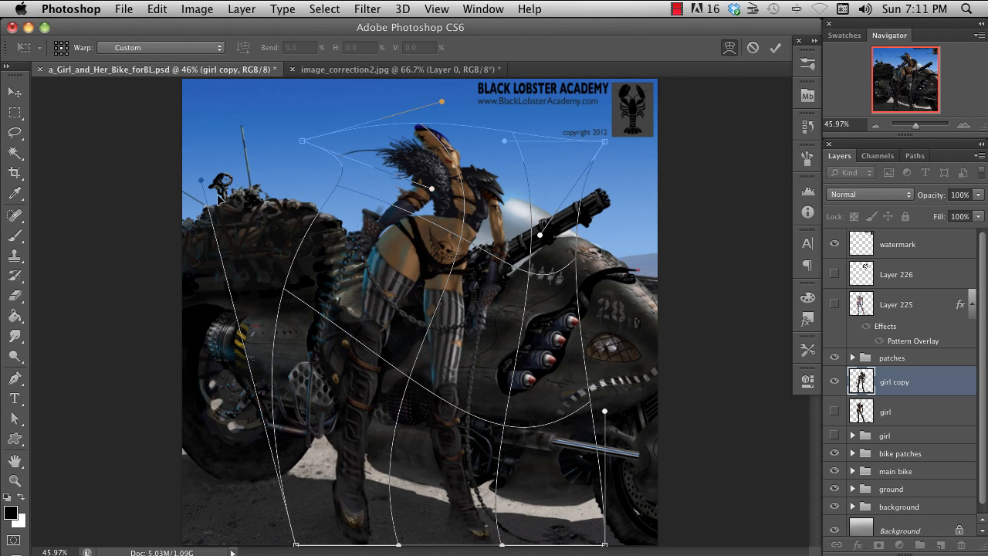
drag(410, 379, 437, 396)
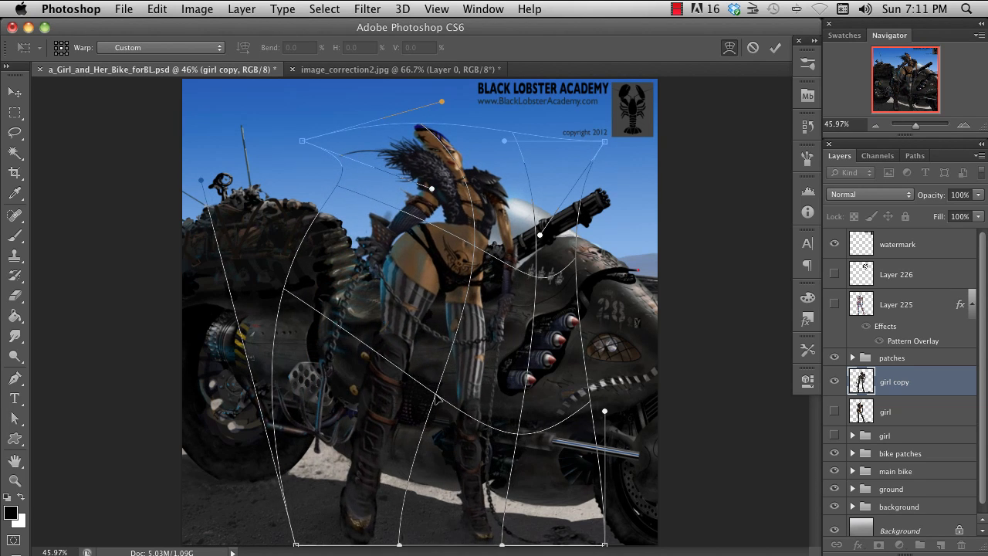
key(b)
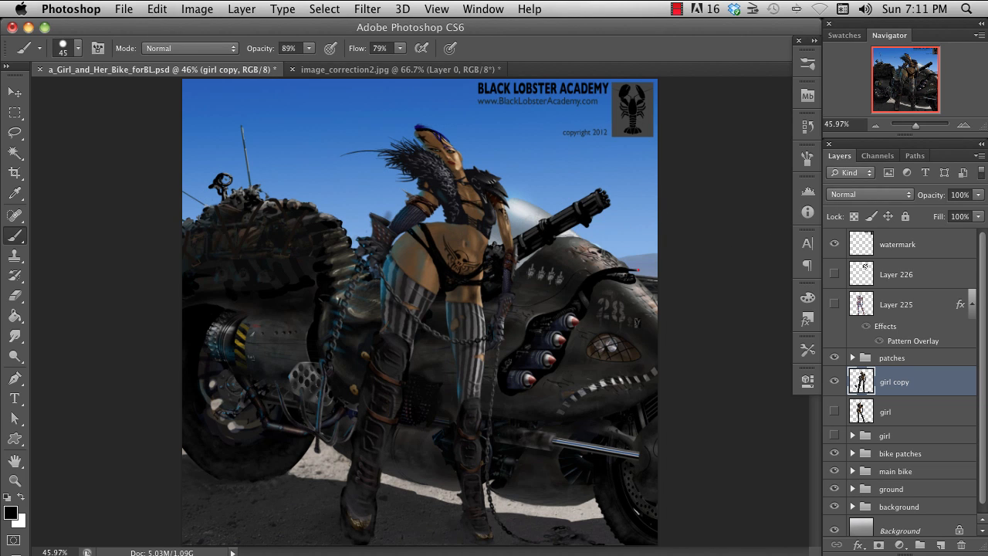
key(ctrl+z)
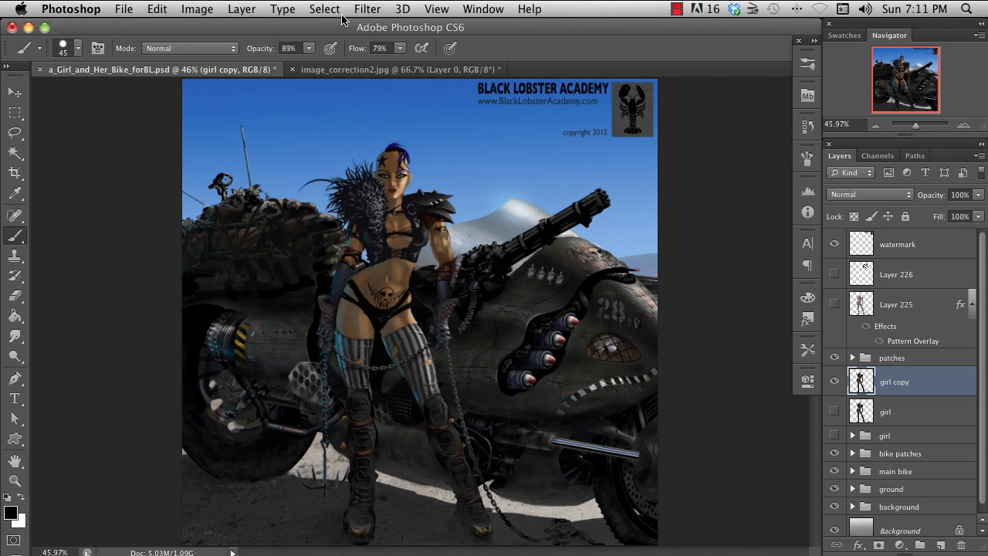
Open Liquify on the girl copy layer and push the figure with the Forward Warp tool at brush size 108.
click(369, 10)
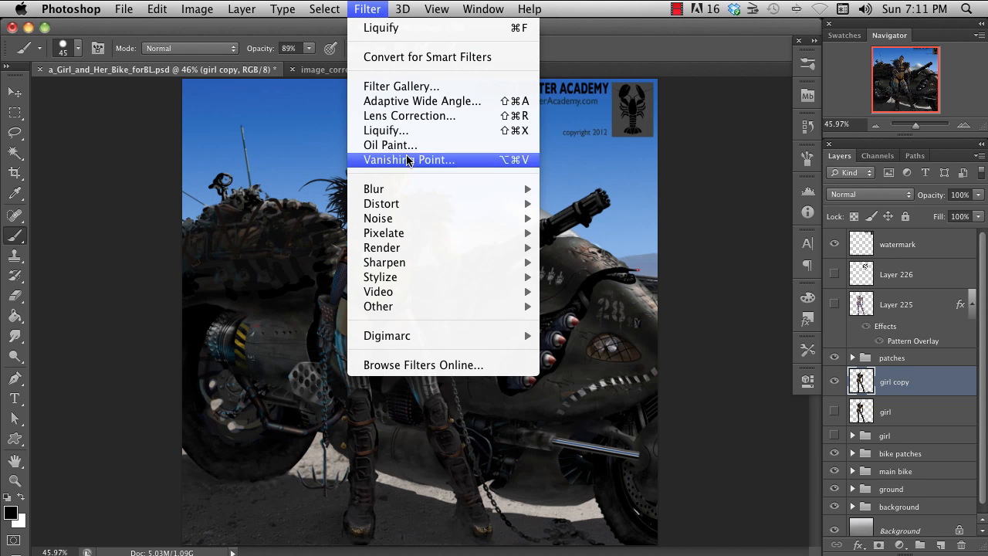
mouse_move(417, 204)
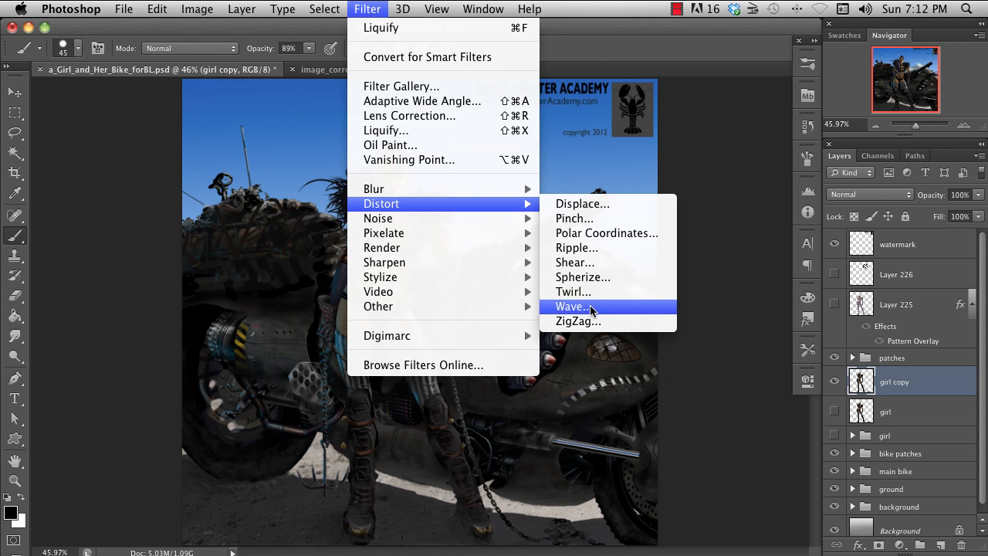
click(751, 138)
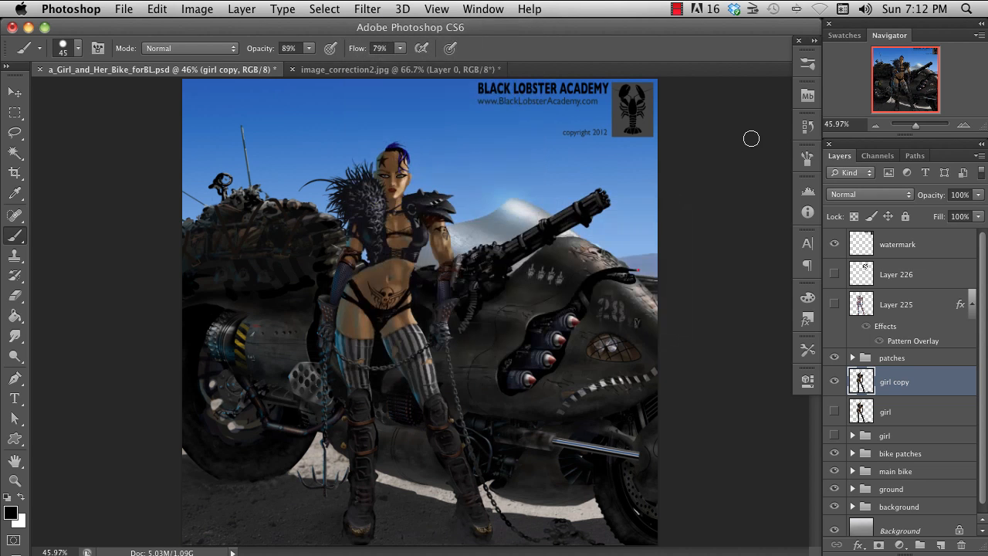
click(359, 12)
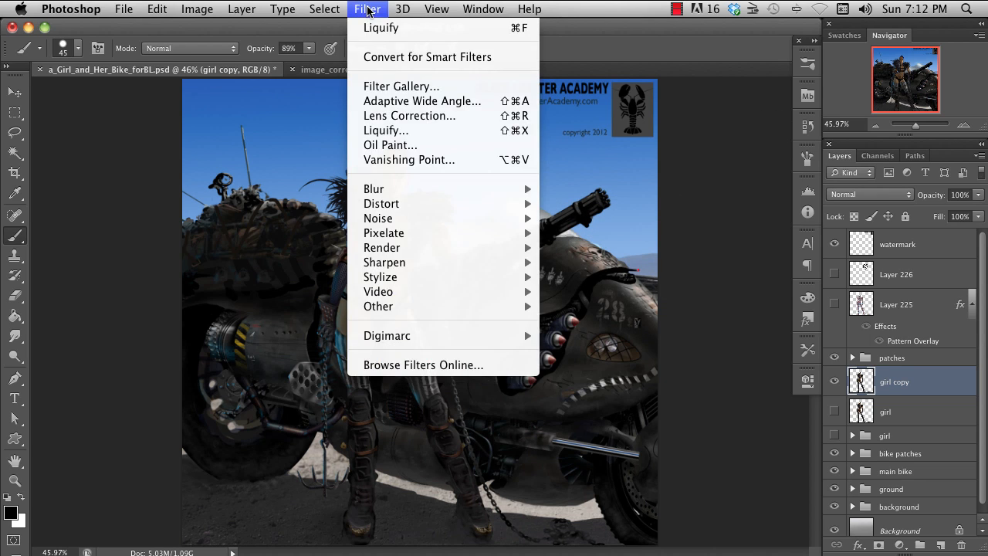
click(429, 131)
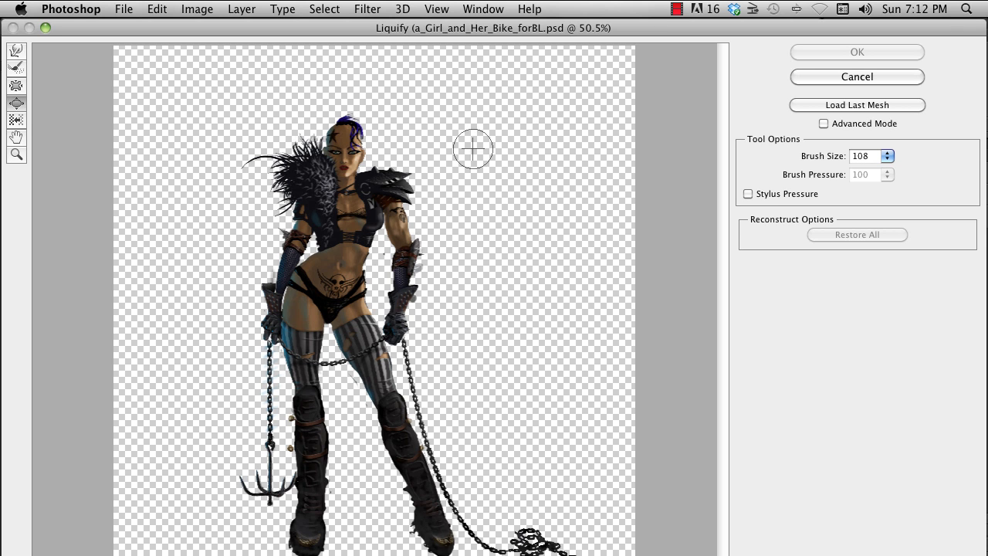
click(17, 52)
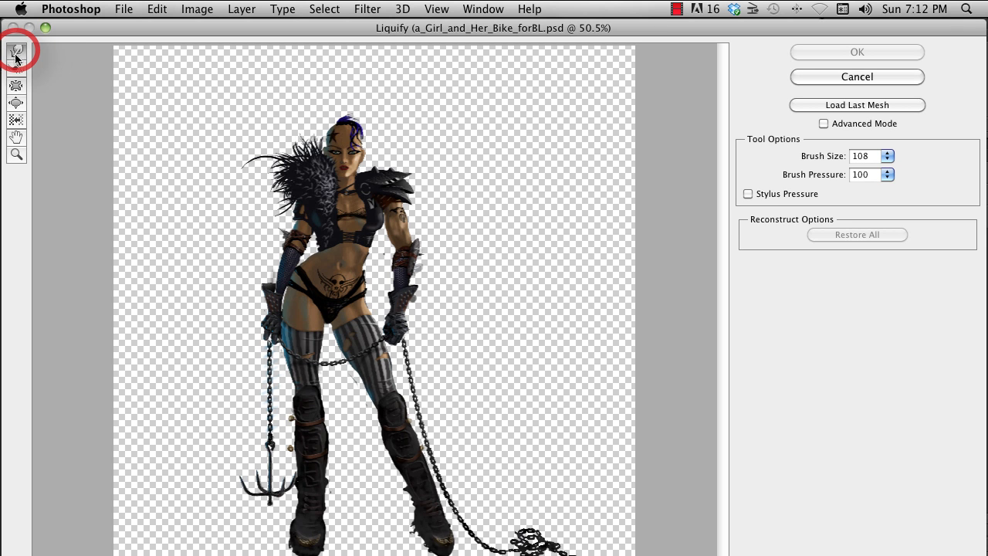
mouse_move(465, 435)
mouse_down()
mouse_move(393, 424)
mouse_move(394, 382)
mouse_up()
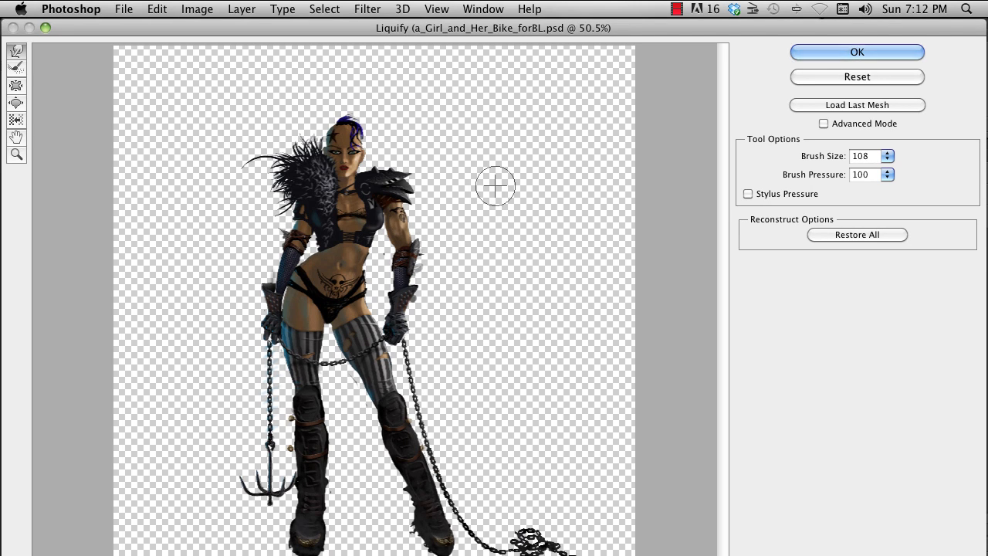
mouse_move(496, 186)
mouse_down()
mouse_move(474, 194)
mouse_move(502, 177)
mouse_up()
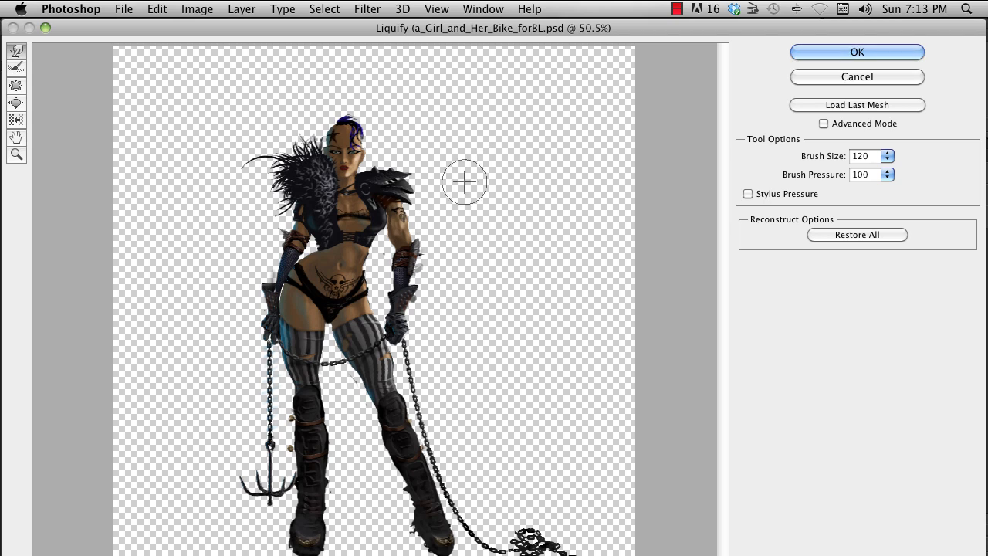
Set the Liquify brush size to 140, bloat the girl's chest with the Bloat tool, select Pucker and apply Liquify.
key(alt)
drag(532, 156, 492, 155)
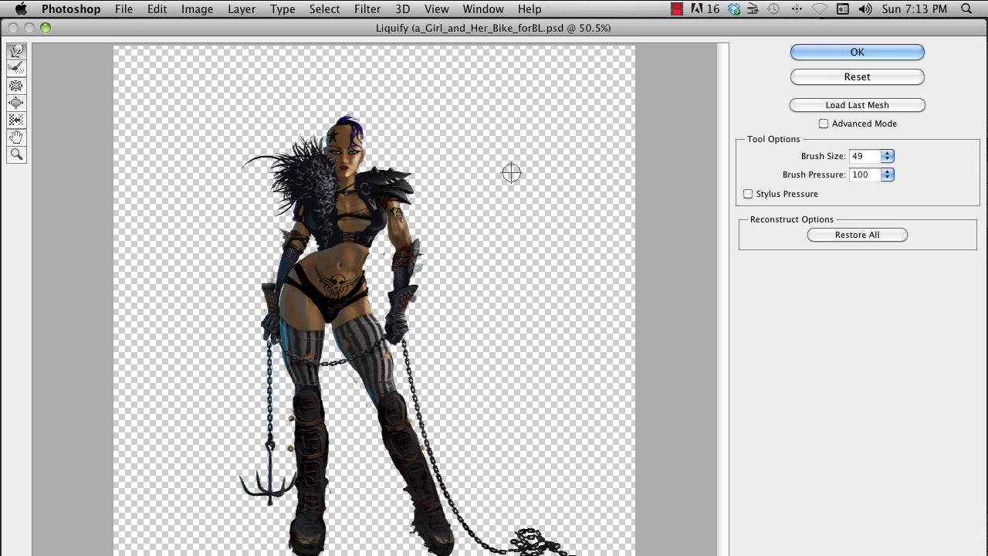
drag(511, 173, 533, 162)
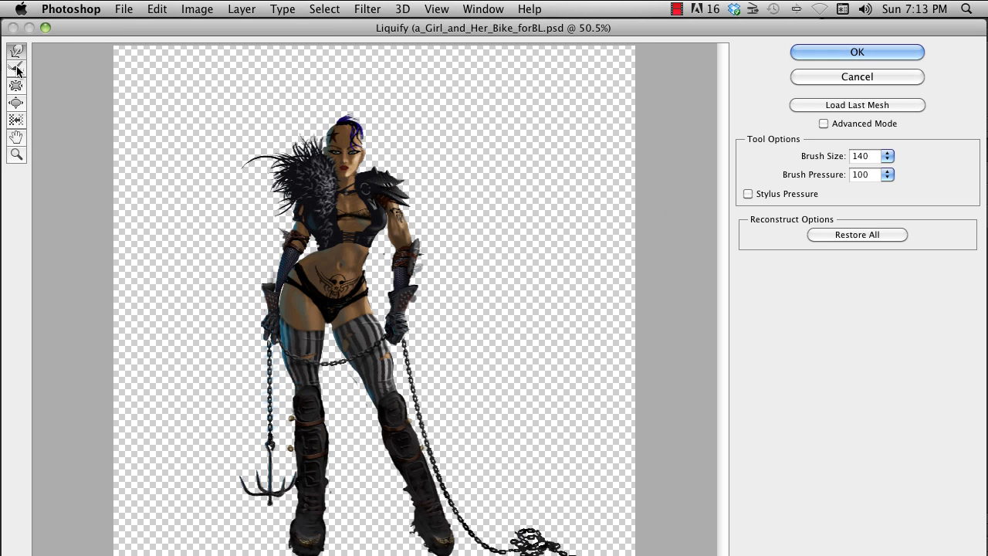
click(17, 102)
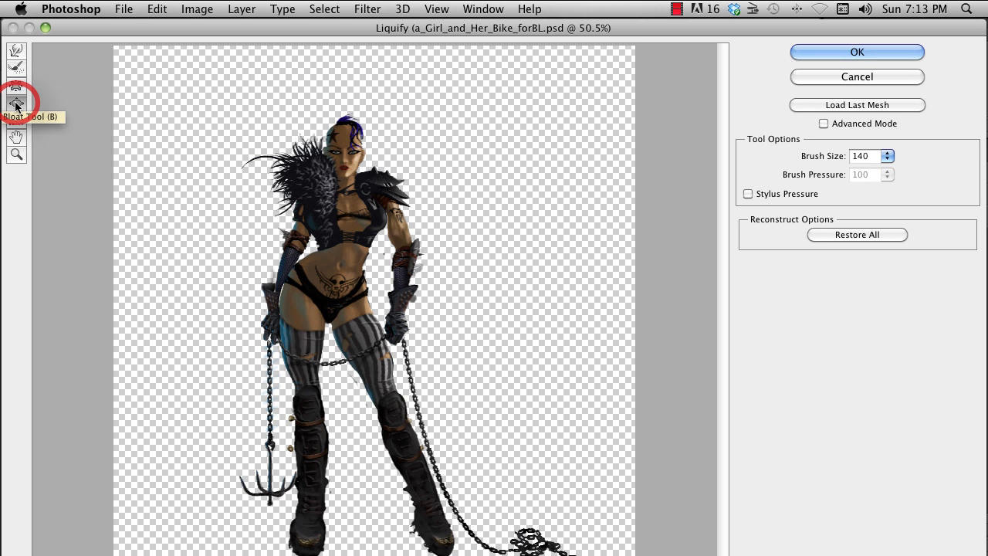
click(376, 218)
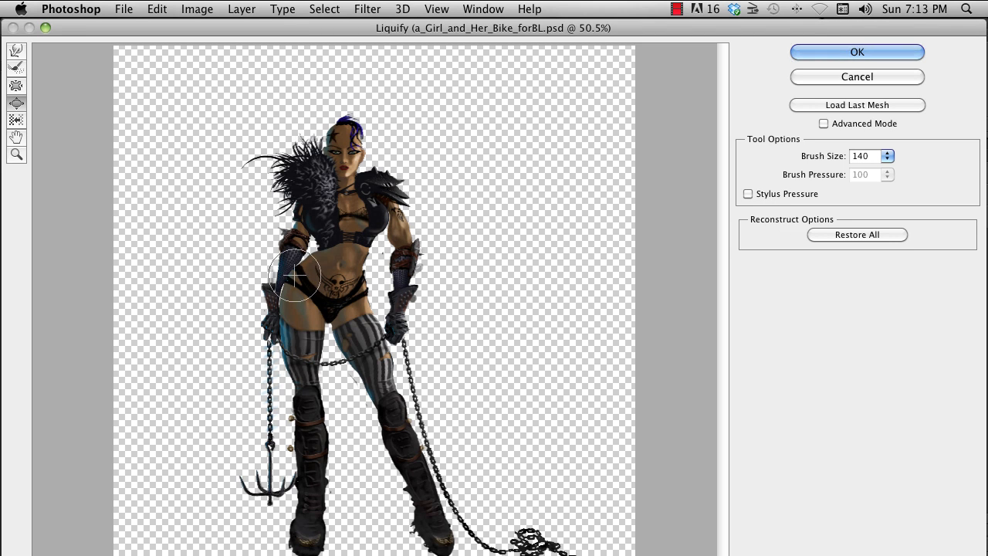
click(17, 84)
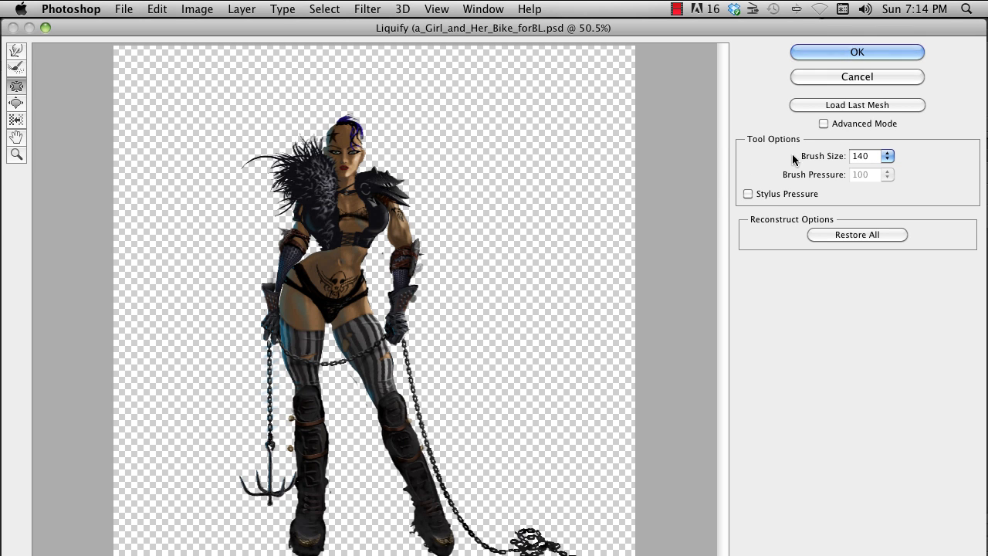
click(869, 51)
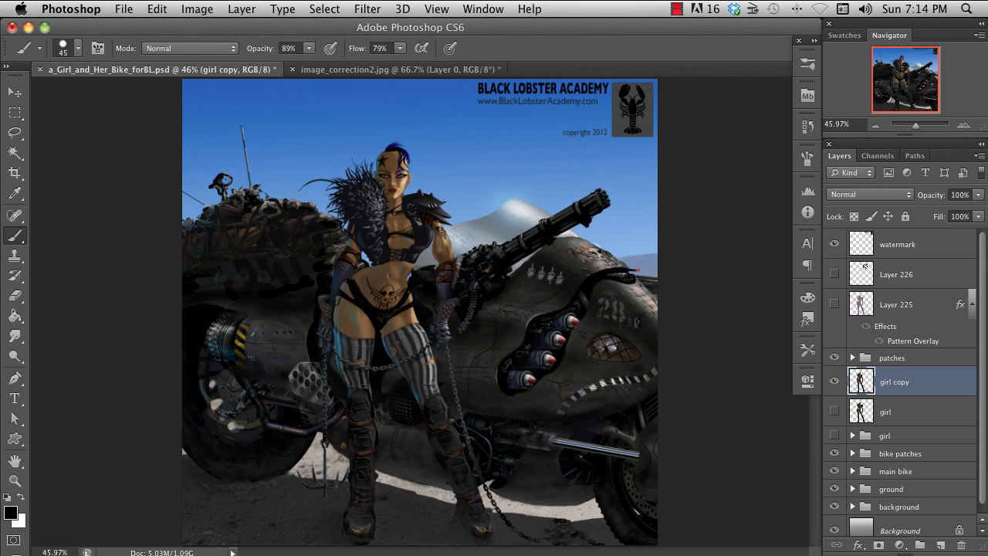
Undo the Liquify edits on the girl copy layer.
key(ctrl+z)
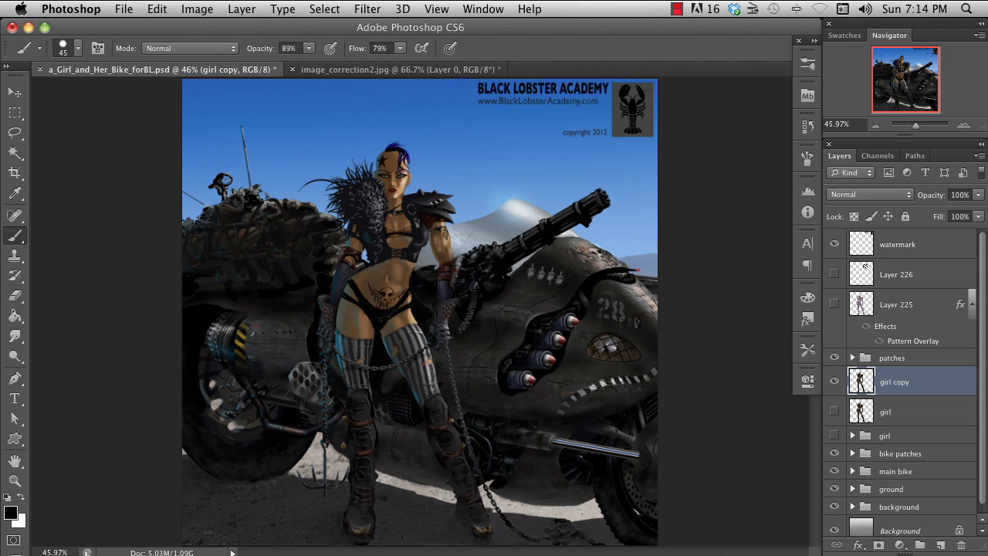
key(ctrl+z)
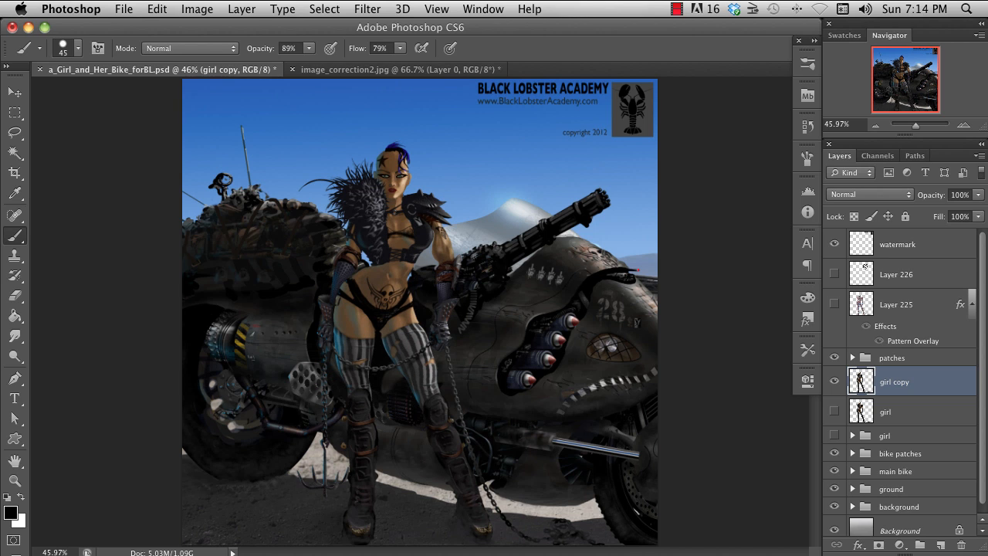
key(ctrl+z)
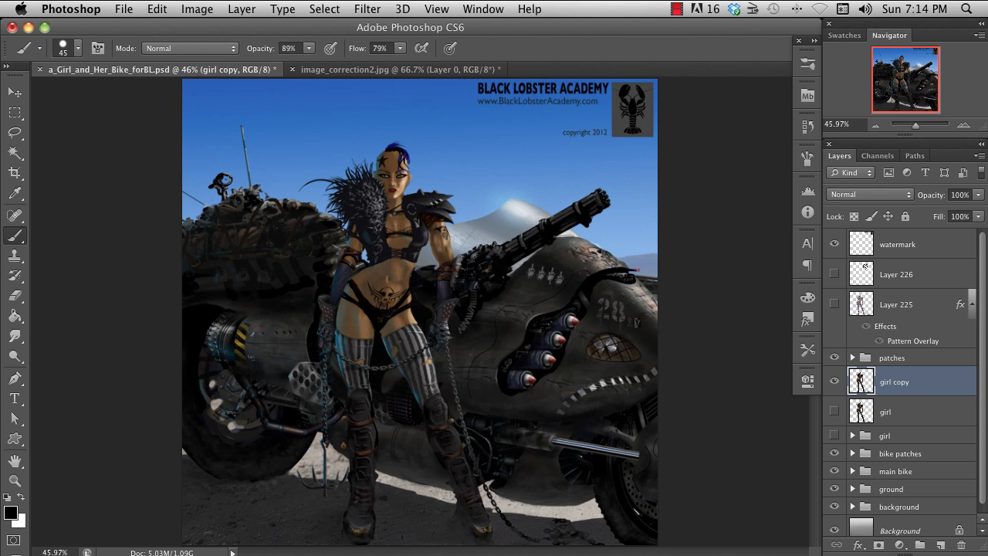
Start Puppet Warp on the girl copy layer and pin the head, both hips and the left knee.
click(157, 11)
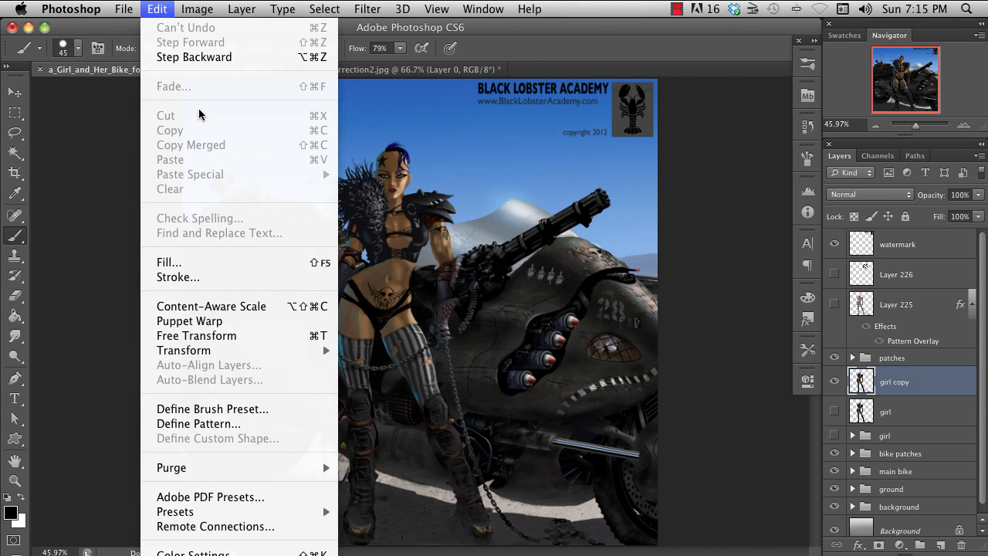
click(232, 321)
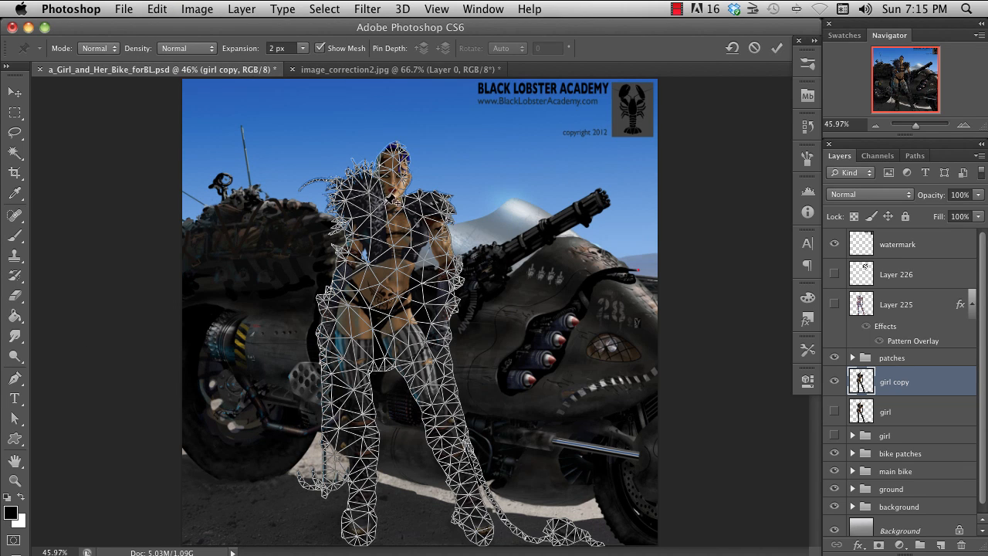
click(386, 202)
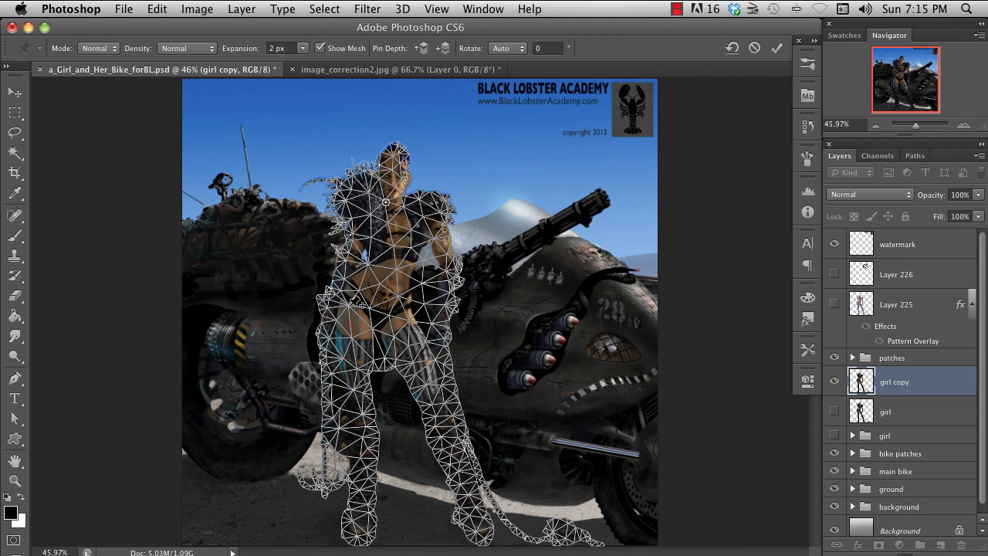
click(348, 305)
click(387, 315)
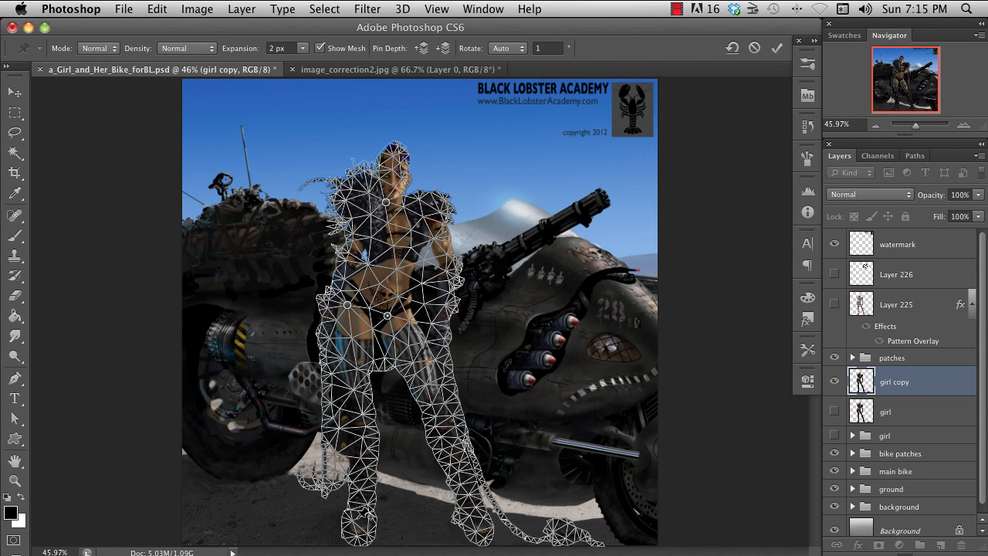
click(359, 436)
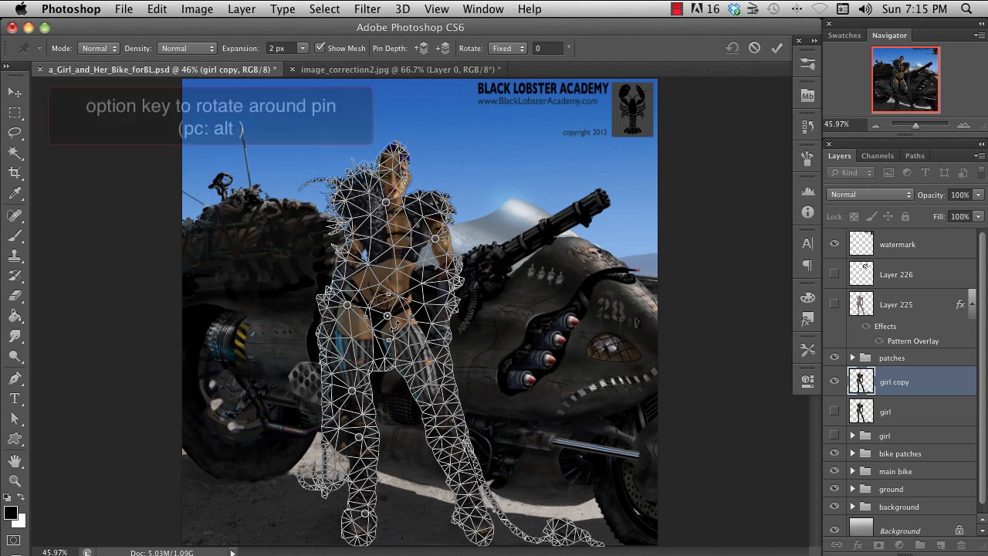
Bend the girl's leg by rotating and moving Puppet Warp pins, commit the warp, then undo it.
mouse_move(396, 326)
mouse_down()
mouse_move(402, 307)
mouse_move(386, 269)
mouse_move(407, 300)
mouse_move(397, 323)
mouse_move(407, 311)
mouse_up()
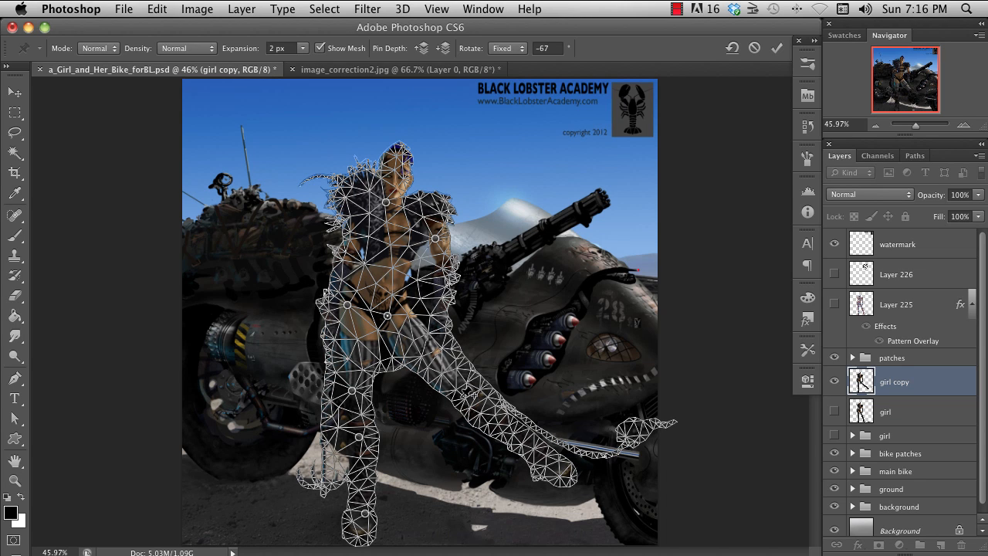
click(443, 374)
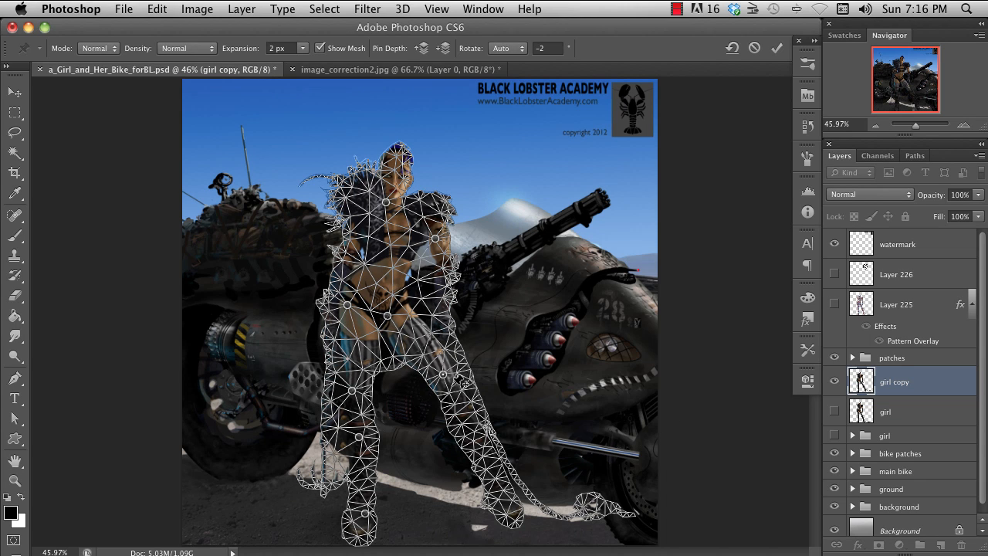
drag(459, 380, 443, 389)
key(Return)
key(b)
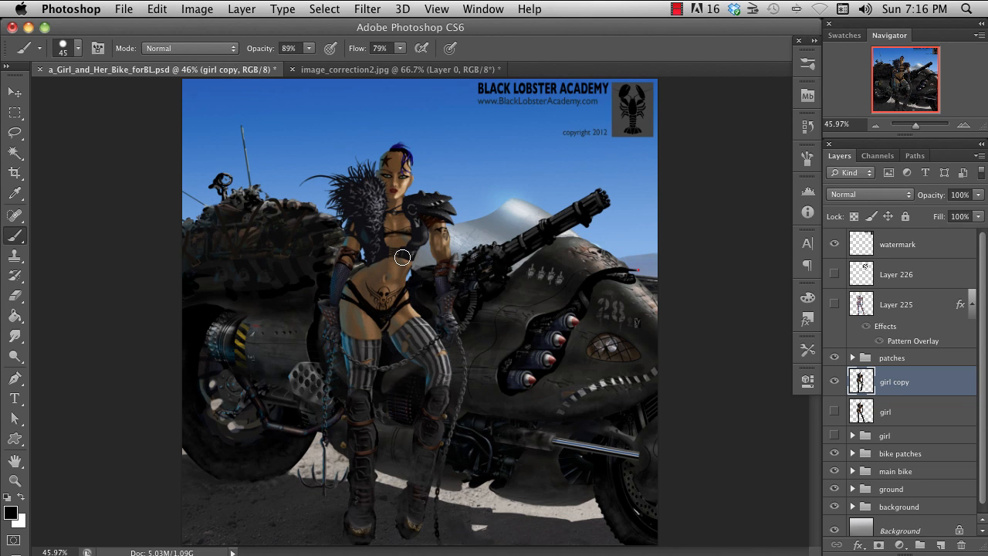
key(ctrl+z)
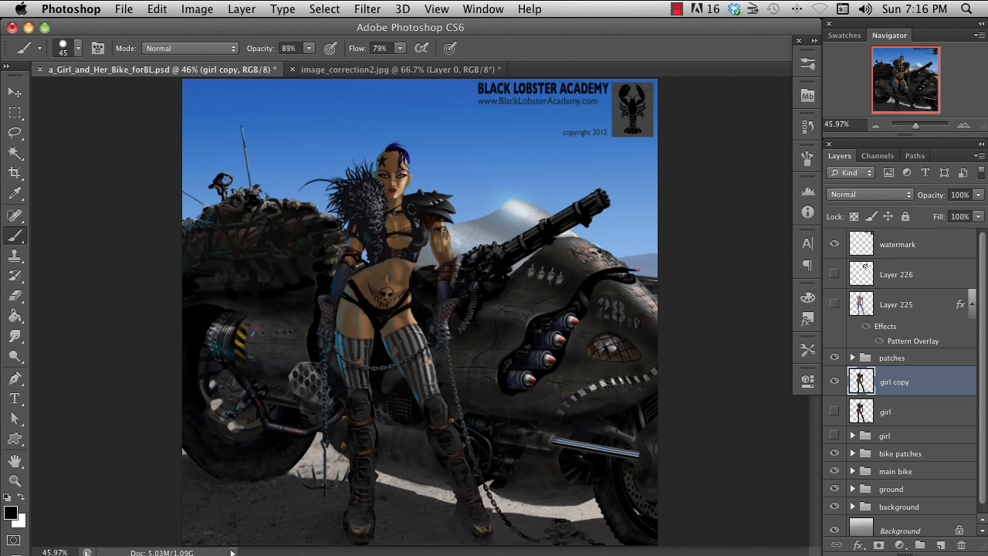